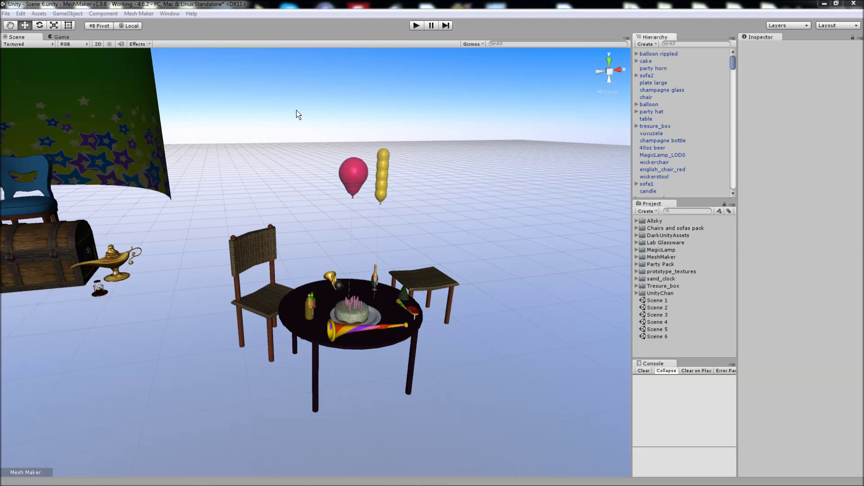
# Browse the Mesh Maker menu, expand its Scene-view tool list, and open the Prefab Maker.
pyautogui.click(136, 13)
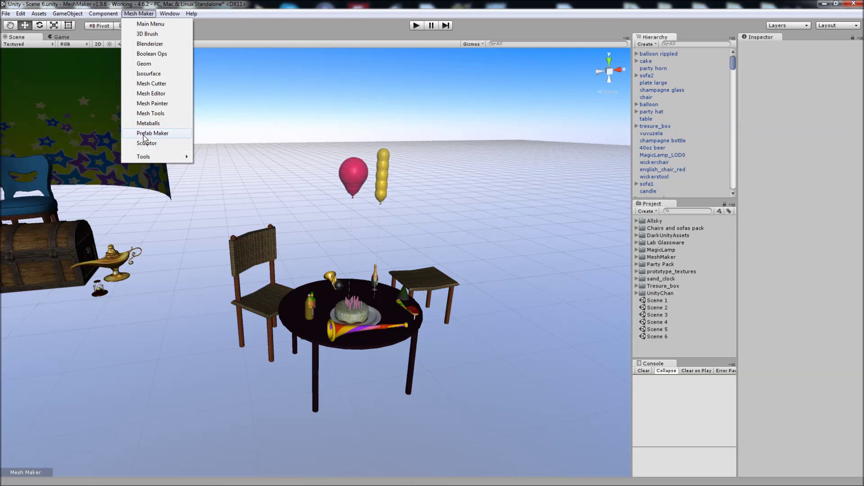
pyautogui.click(188, 294)
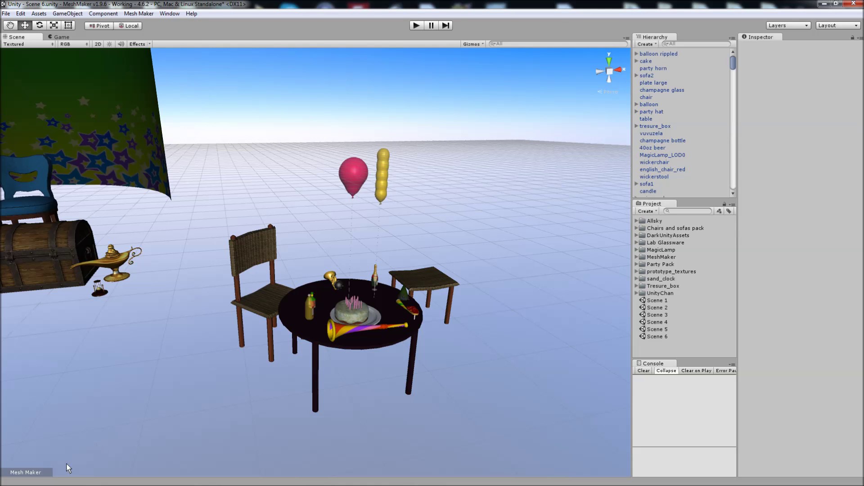
pyautogui.click(45, 472)
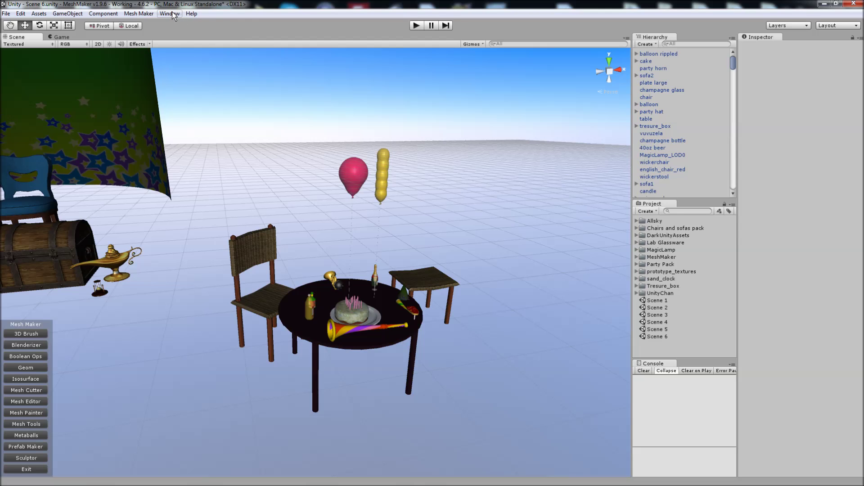
pyautogui.click(225, 180)
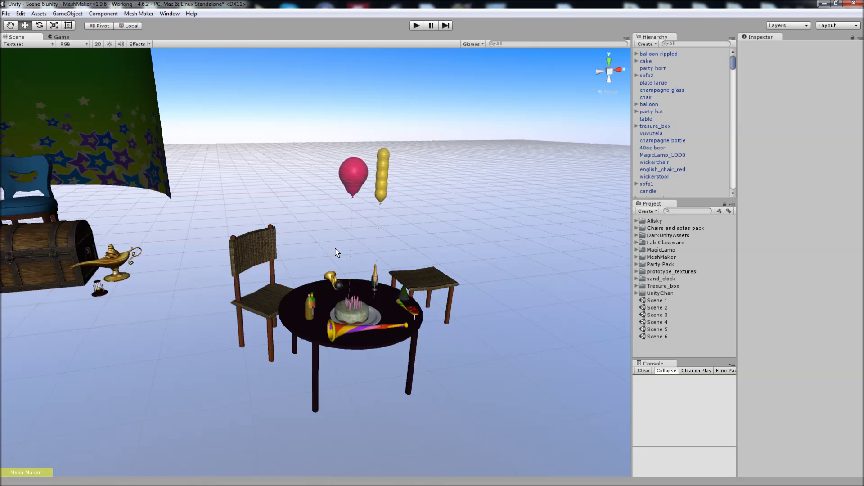
pyautogui.click(27, 471)
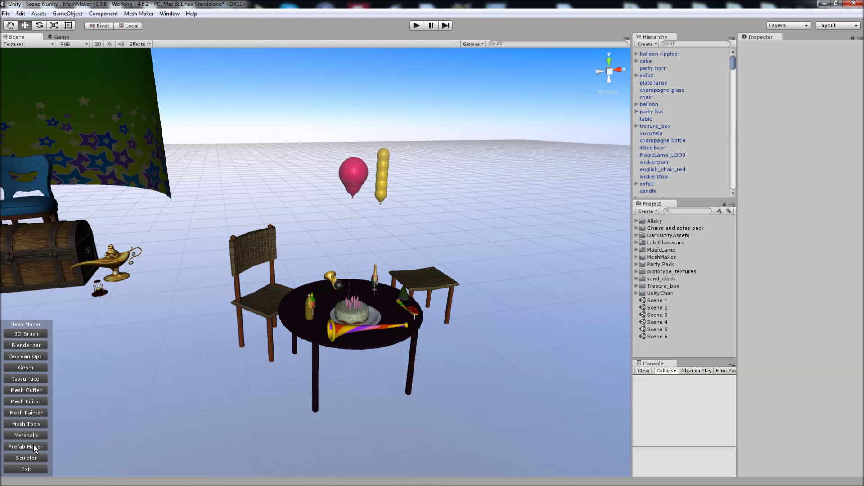
pyautogui.click(34, 446)
# Move the Prefab Maker window aside and marquee-select the 39 party objects on the table.
pyautogui.moveTo(476, 231); pyautogui.dragTo(594, 118)
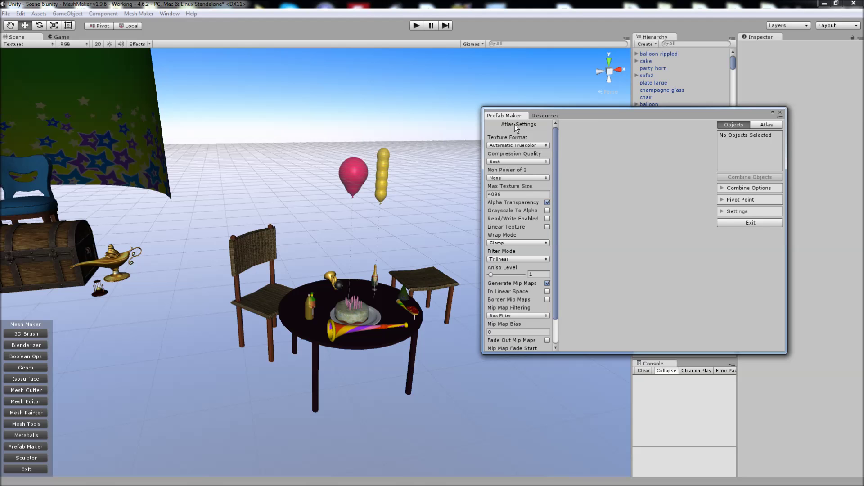
pyautogui.moveTo(201, 85); pyautogui.dragTo(454, 412)
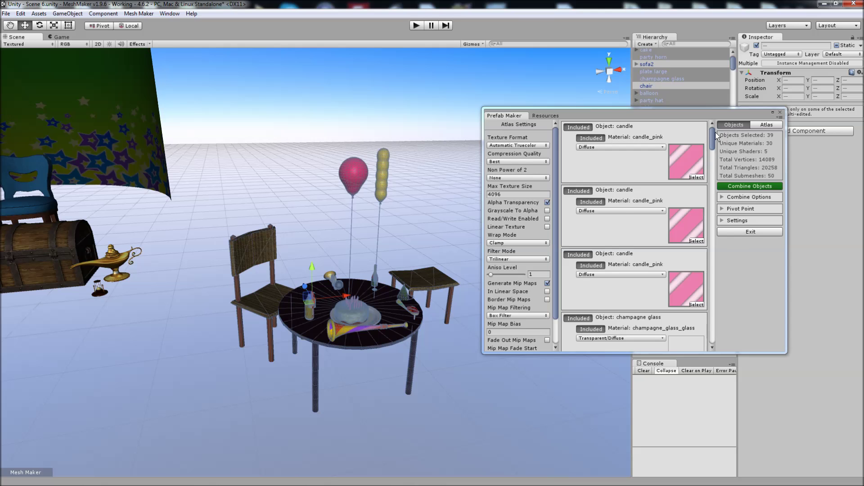
pyautogui.moveTo(712, 138); pyautogui.dragTo(638, 141)
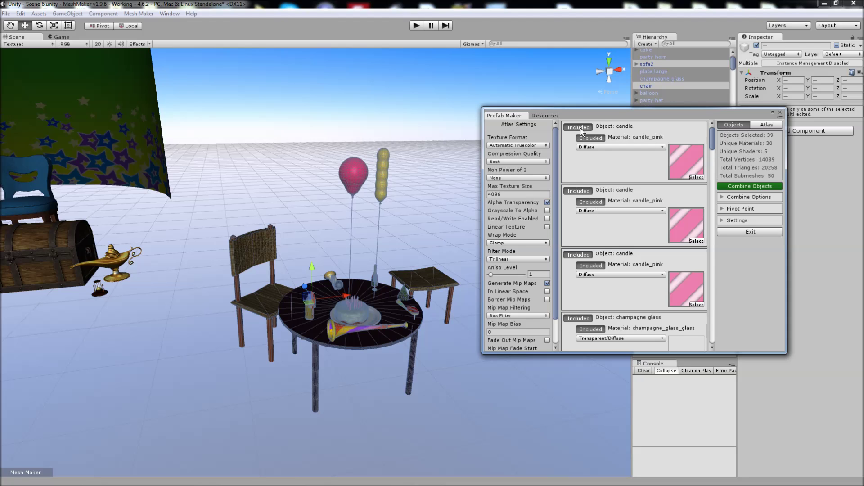
# Inspect the candle material's shader choices and texture picker without changing them.
pyautogui.click(597, 148)
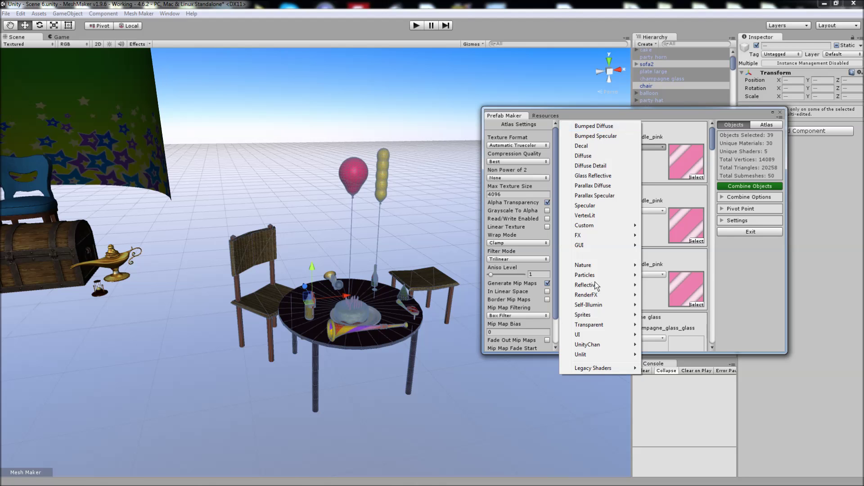
pyautogui.click(668, 137)
pyautogui.click(694, 179)
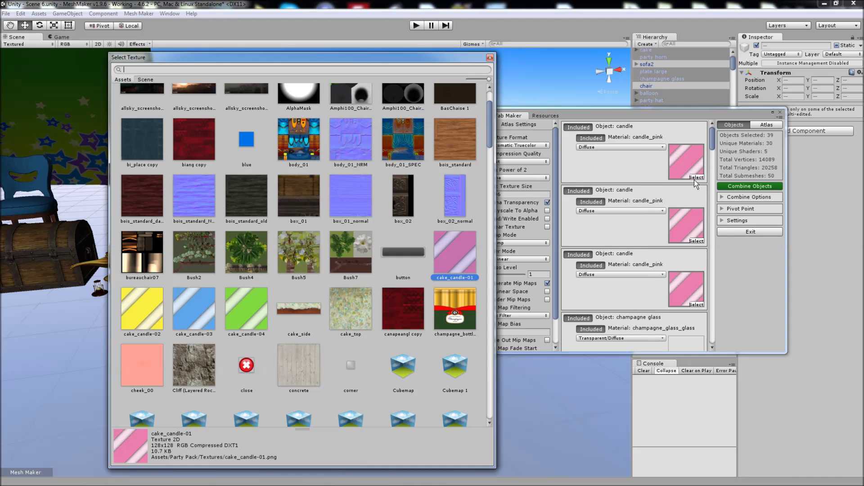
pyautogui.click(490, 58)
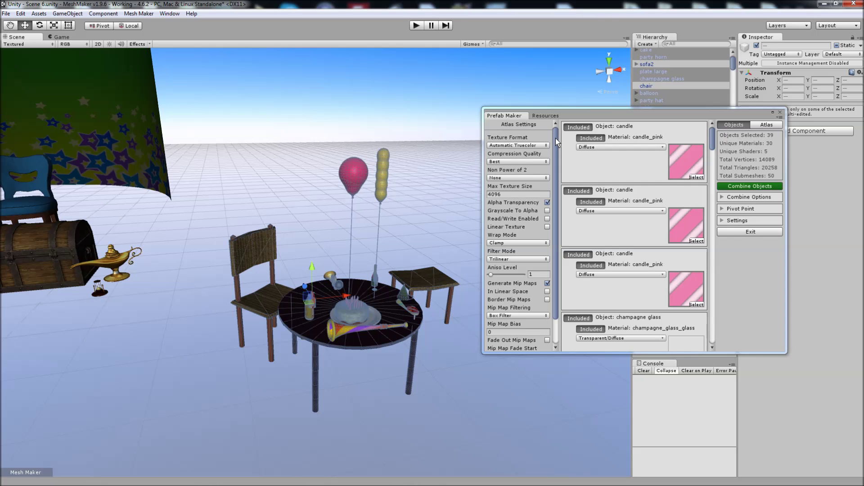
# Keep the atlas Texture Format at Automatic Truecolor and expand the Combine Options.
pyautogui.click(534, 144)
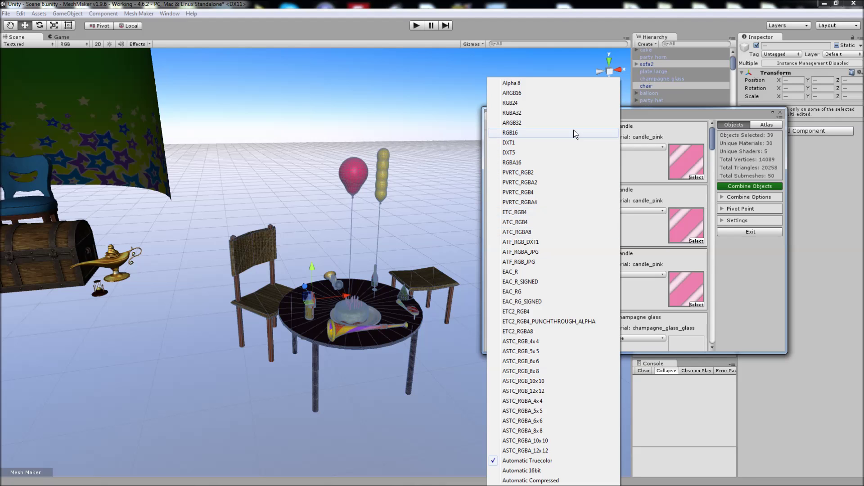
pyautogui.click(625, 113)
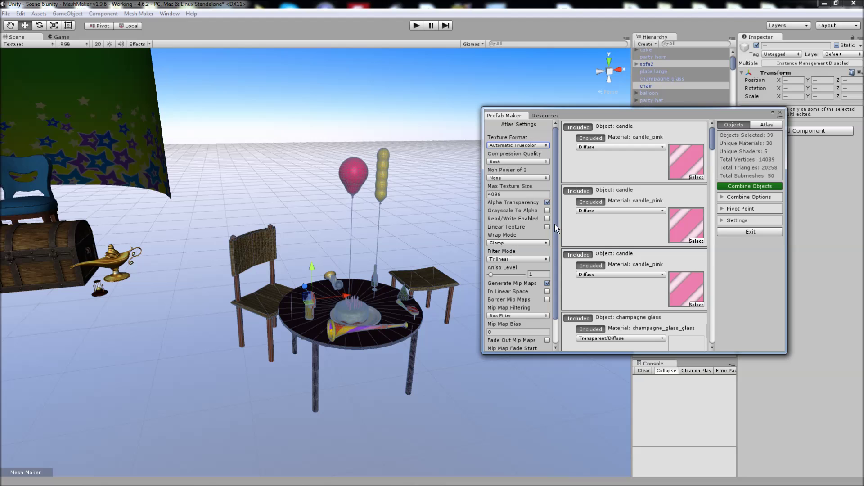
pyautogui.moveTo(554, 142); pyautogui.dragTo(558, 123)
pyautogui.click(722, 198)
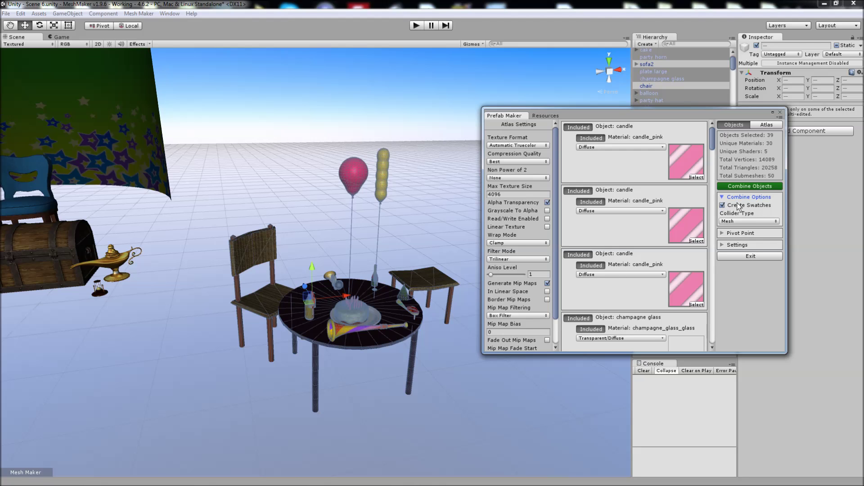
# Keep the Mesh collider, center the pivot with Y at 1.15, then view the texture atlas.
pyautogui.click(733, 222)
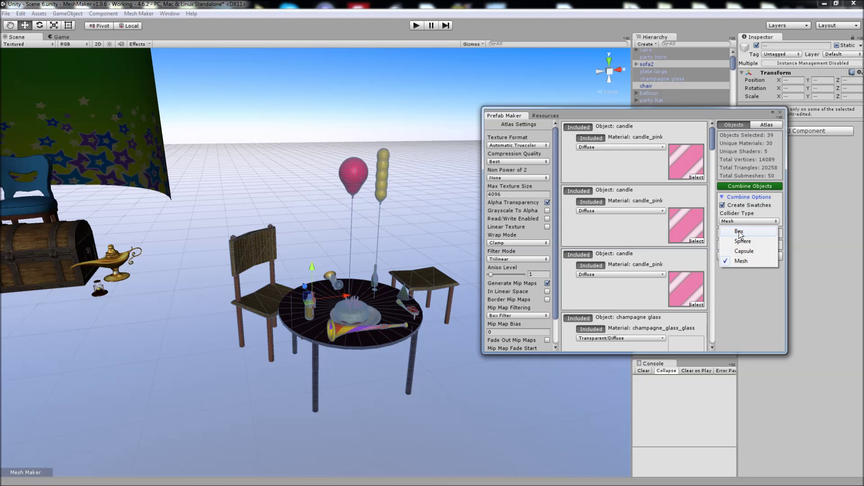
pyautogui.click(710, 112)
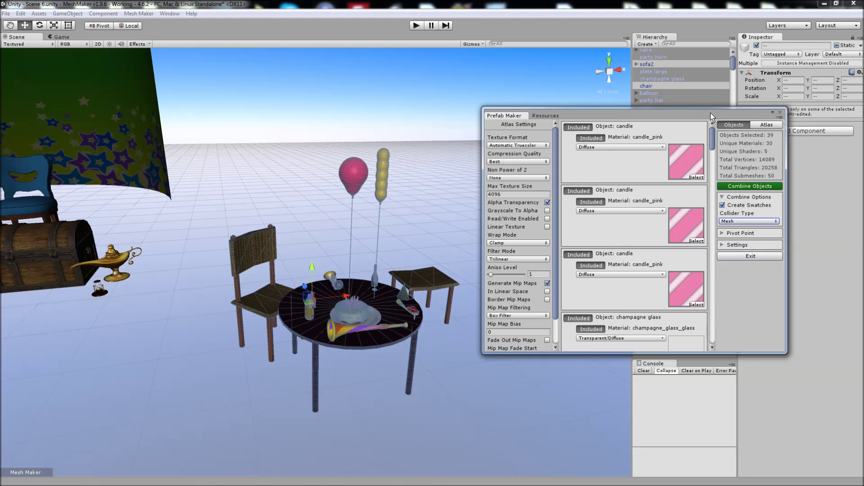
pyautogui.click(727, 234)
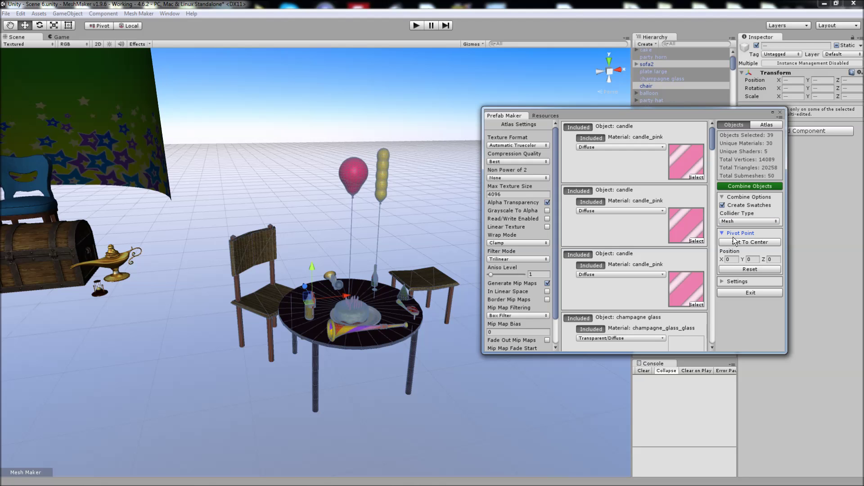
pyautogui.click(745, 242)
pyautogui.moveTo(742, 260); pyautogui.dragTo(746, 265)
pyautogui.click(722, 233)
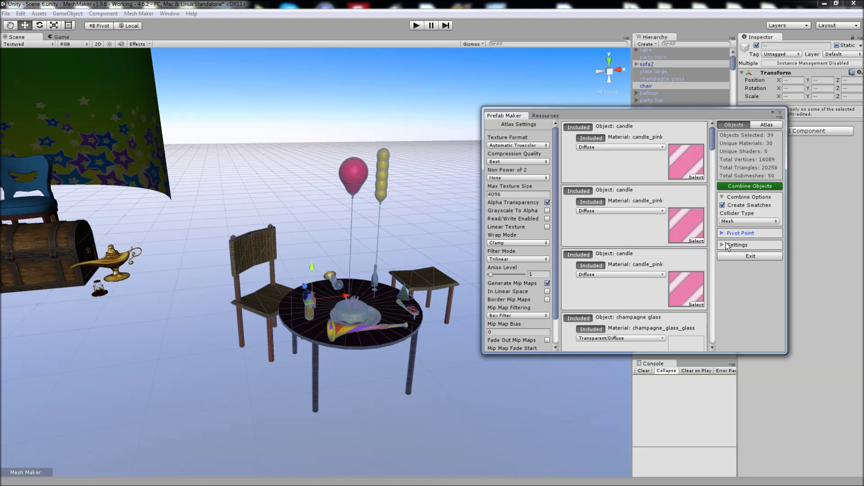
pyautogui.click(766, 124)
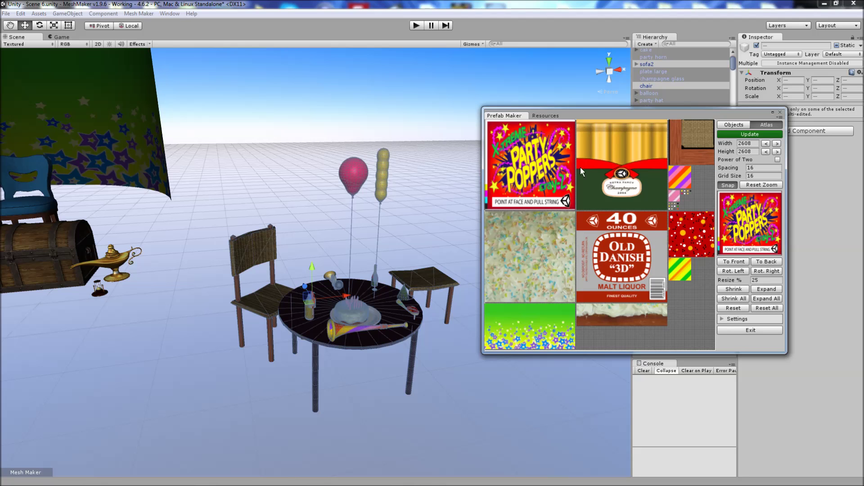
# Shrink the Old Danish label and sprinkles textures in the atlas.
pyautogui.click(697, 231)
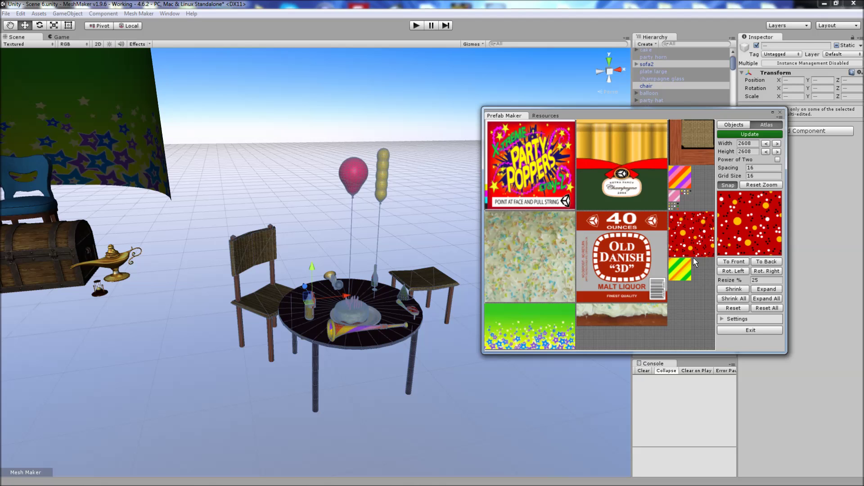
pyautogui.click(629, 260)
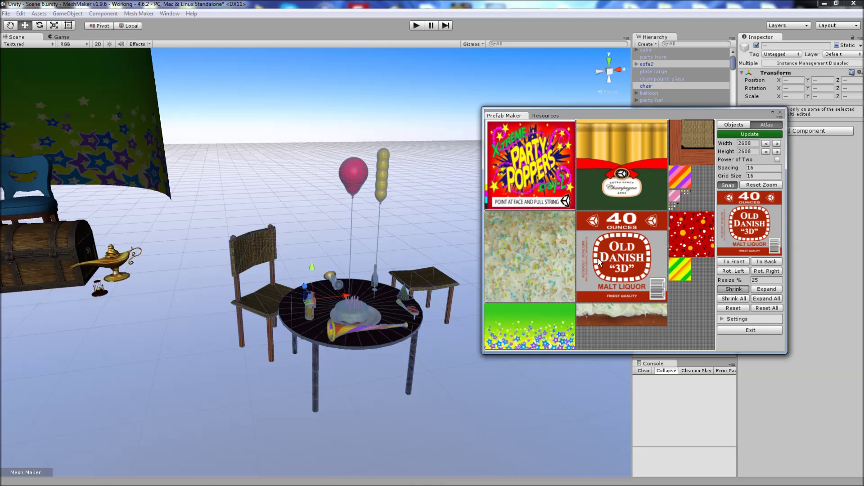
pyautogui.click(556, 247)
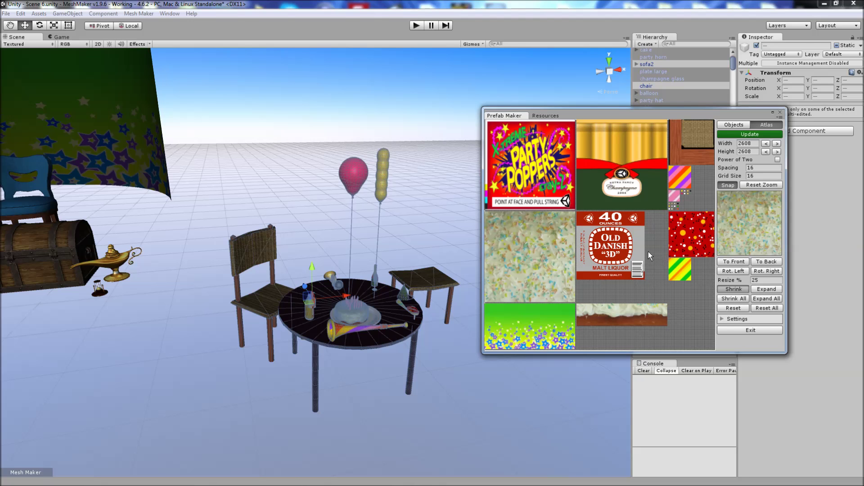
pyautogui.click(733, 289)
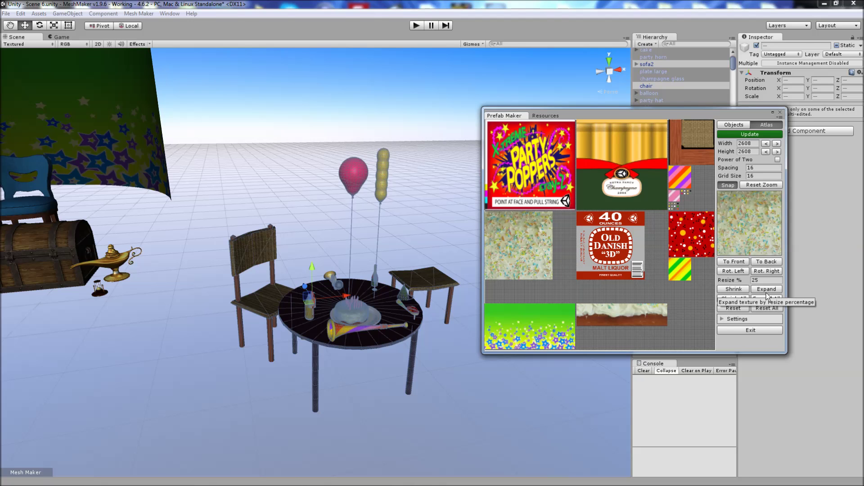
# Rotate the red-dots and cake-frosting textures, placing the frosting strip beside the Old Danish label.
pyautogui.click(595, 185)
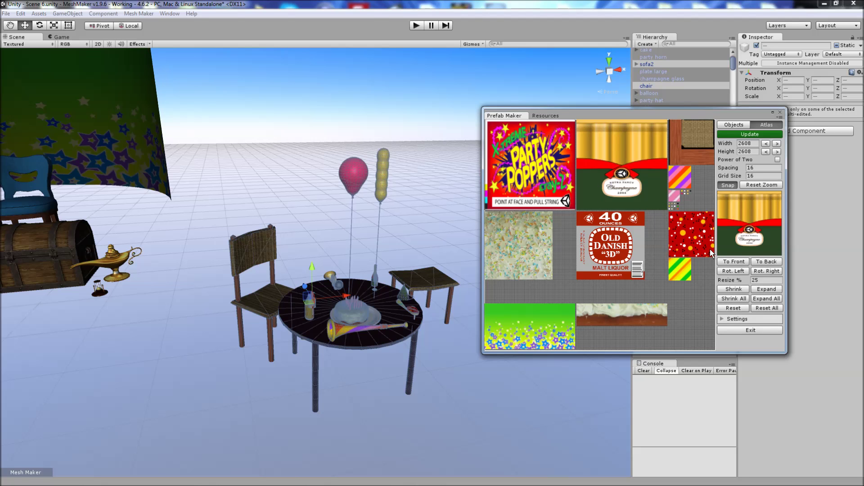
pyautogui.click(711, 254)
pyautogui.click(733, 271)
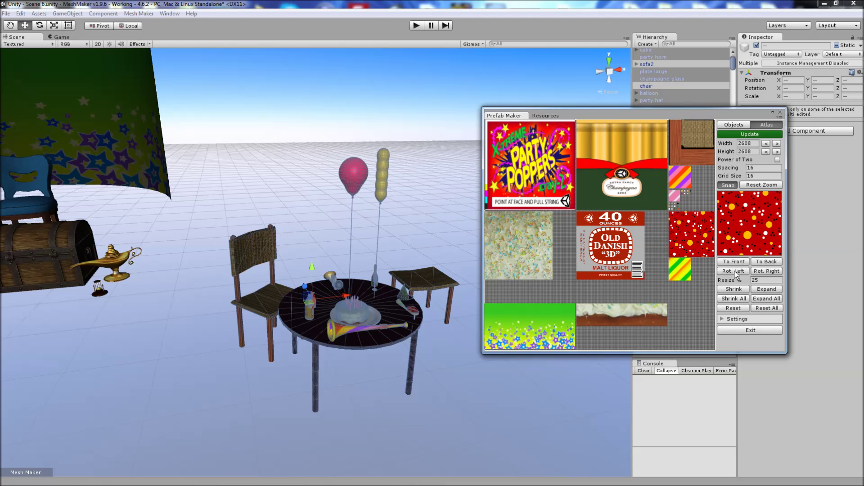
pyautogui.click(630, 314)
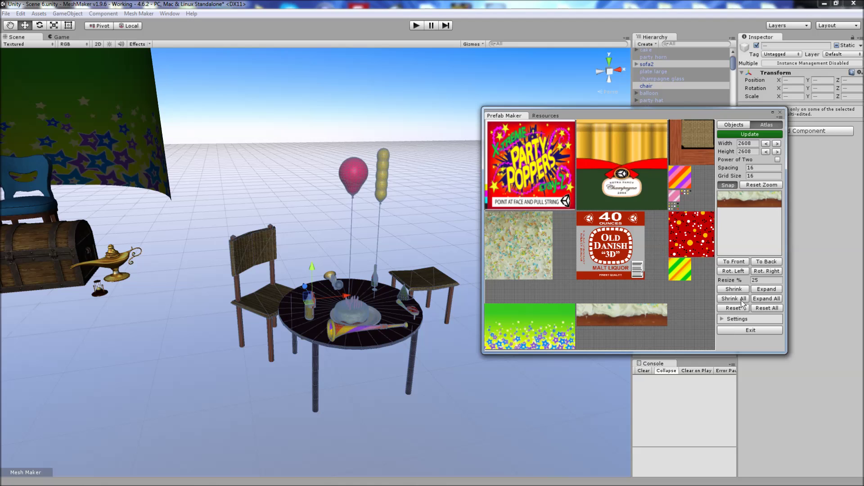
pyautogui.click(735, 276)
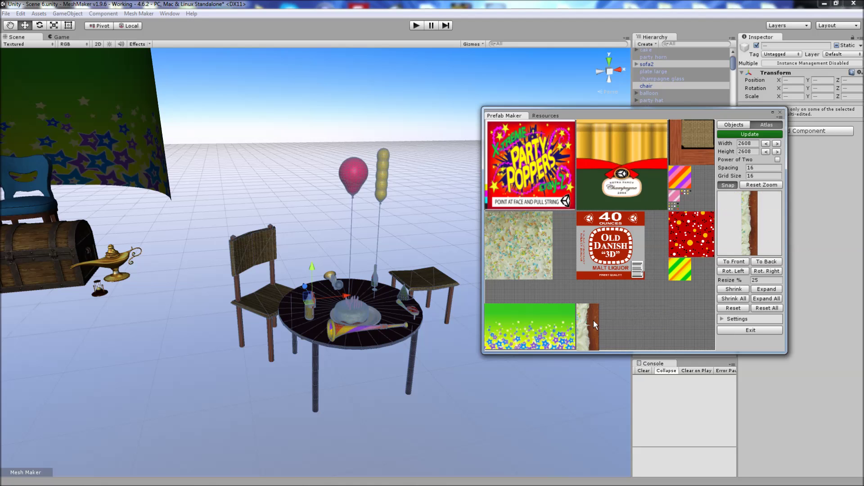
pyautogui.moveTo(593, 320); pyautogui.dragTo(613, 248)
# Repack the atlas and shrink the champagne label texture.
pyautogui.click(743, 134)
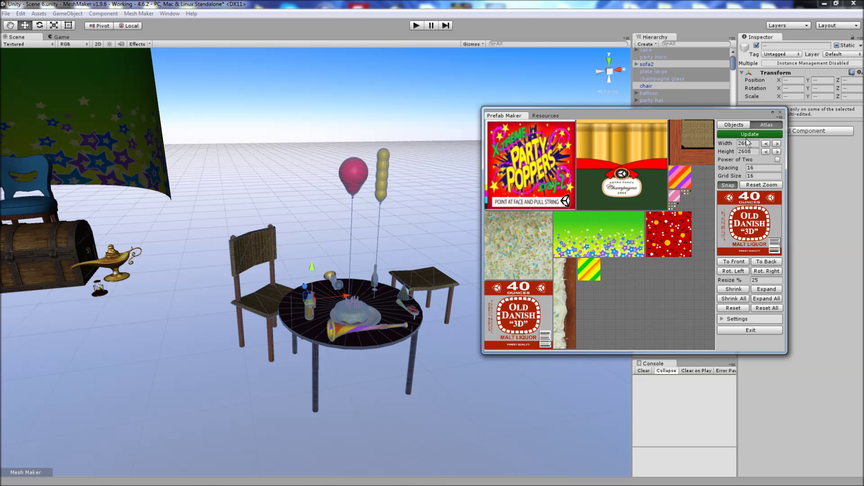
pyautogui.click(616, 170)
pyautogui.click(733, 288)
# Repack the atlas to 2352 × 2352 and bring the green star tile to the front.
pyautogui.click(739, 135)
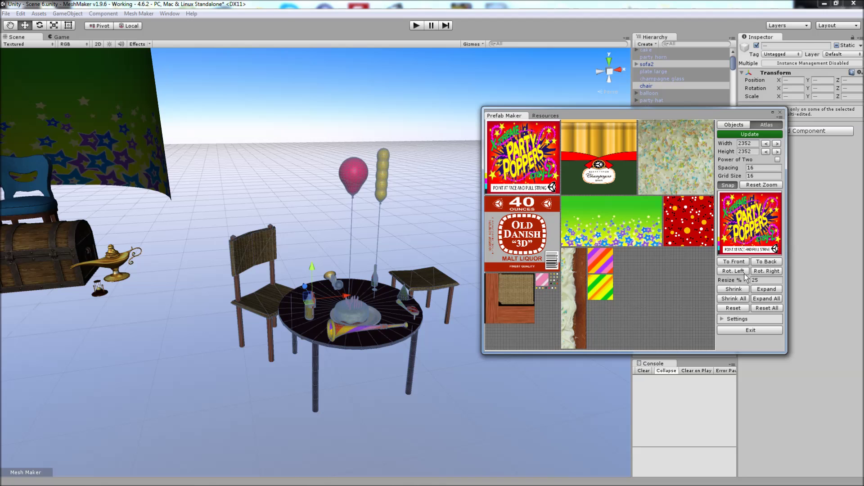
pyautogui.click(621, 237)
pyautogui.click(725, 262)
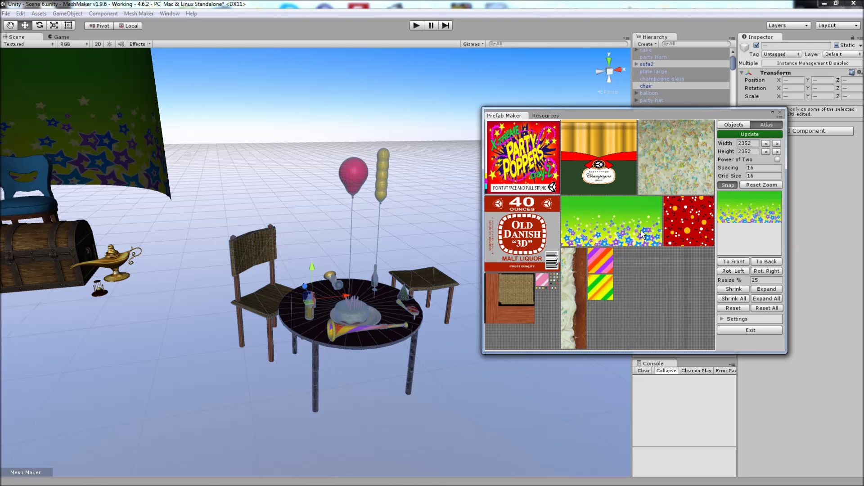
pyautogui.click(755, 261)
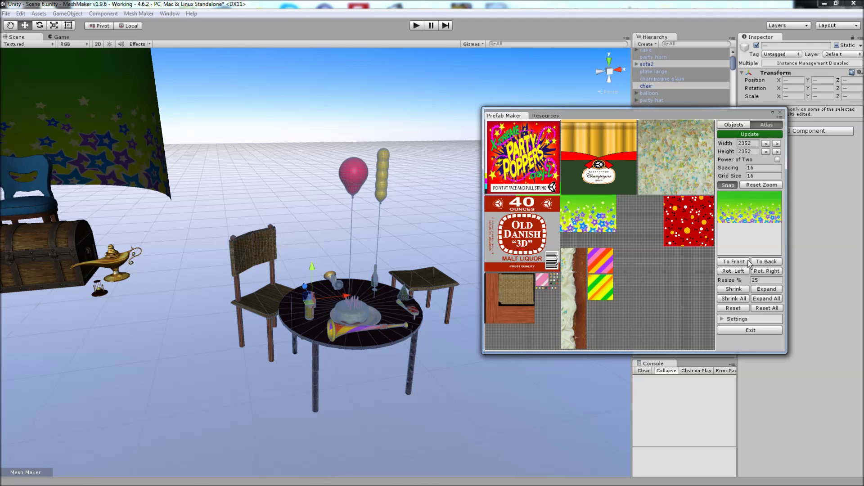
pyautogui.click(733, 262)
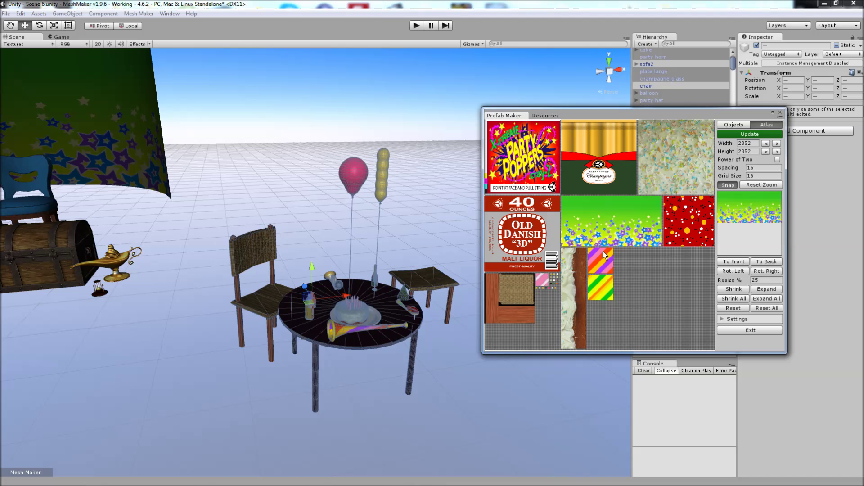
# Zoom the atlas in and out, return to the Objects list, and collapse Combine Options.
pyautogui.scroll(5, 578, 279)
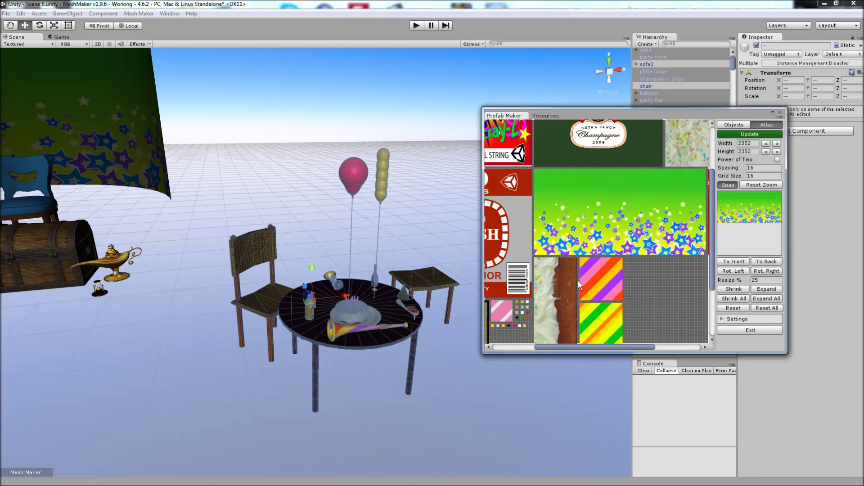
pyautogui.scroll(4, 614, 239)
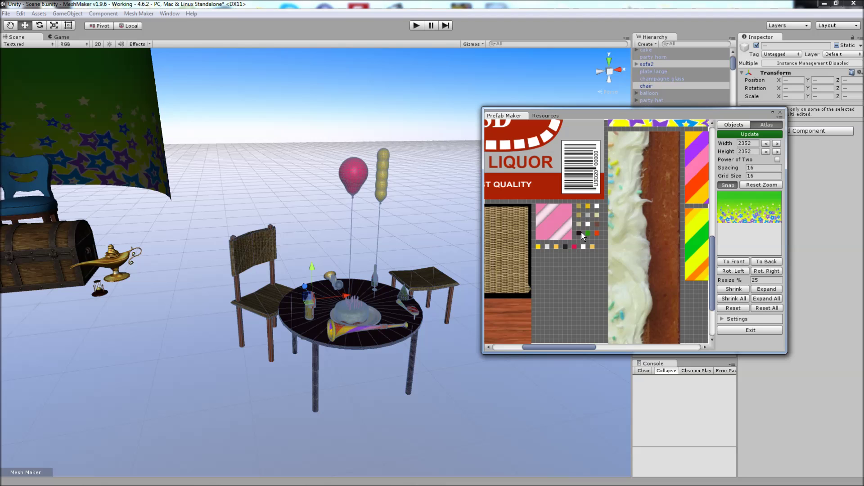
pyautogui.scroll(-2, 585, 247)
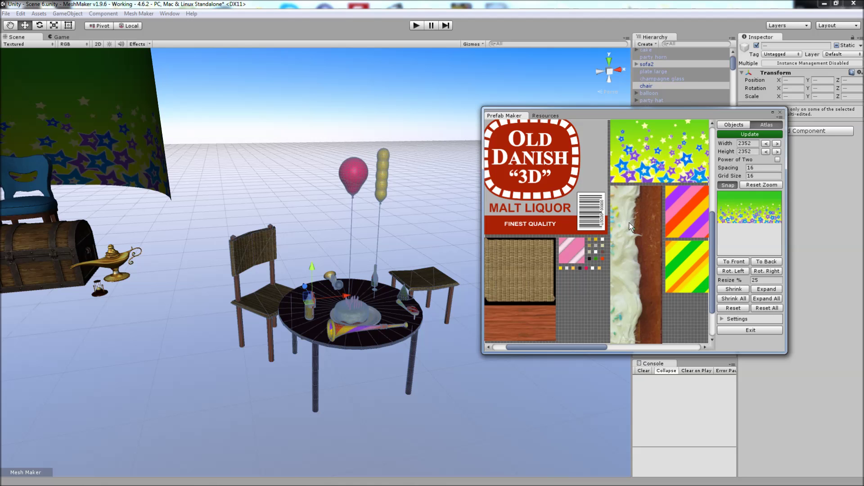
pyautogui.scroll(-5, 628, 222)
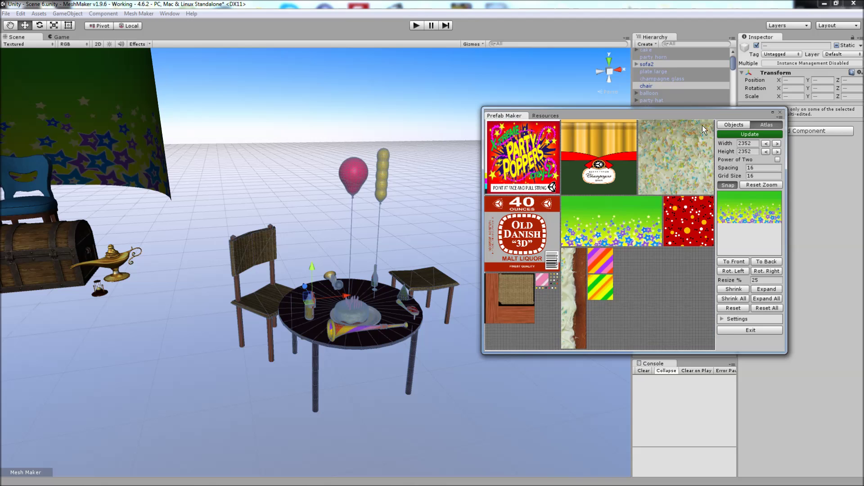
pyautogui.click(731, 126)
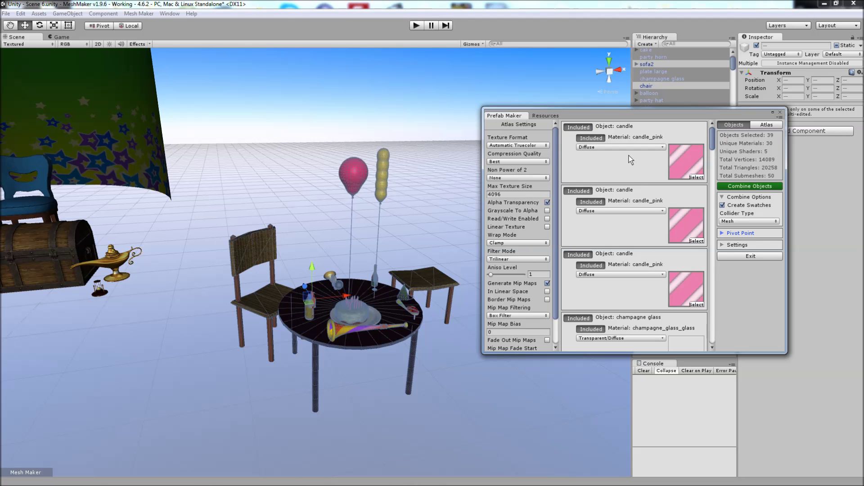
pyautogui.click(722, 198)
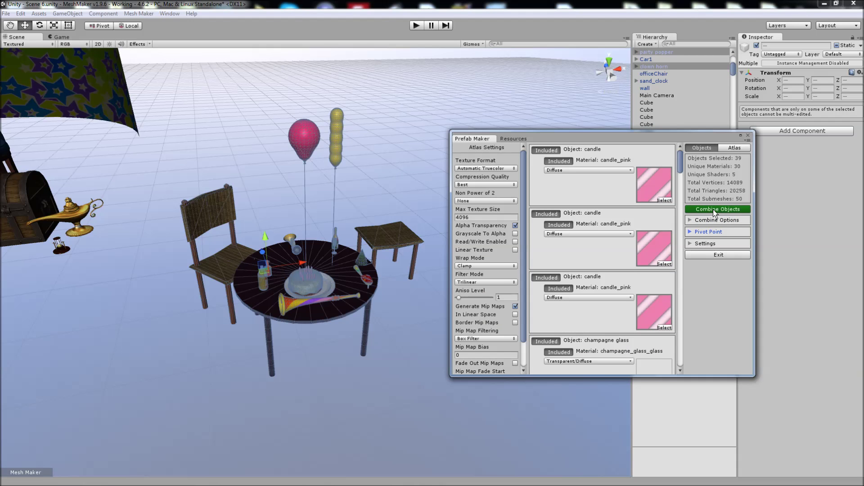
# Set the party hat's two party_hat_green materials to Excluded in the object list.
pyautogui.moveTo(678, 156); pyautogui.dragTo(688, 290)
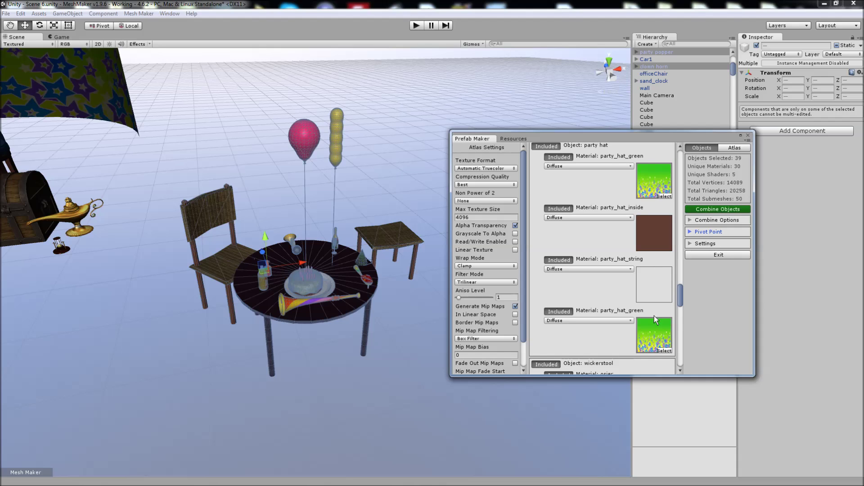
pyautogui.click(559, 157)
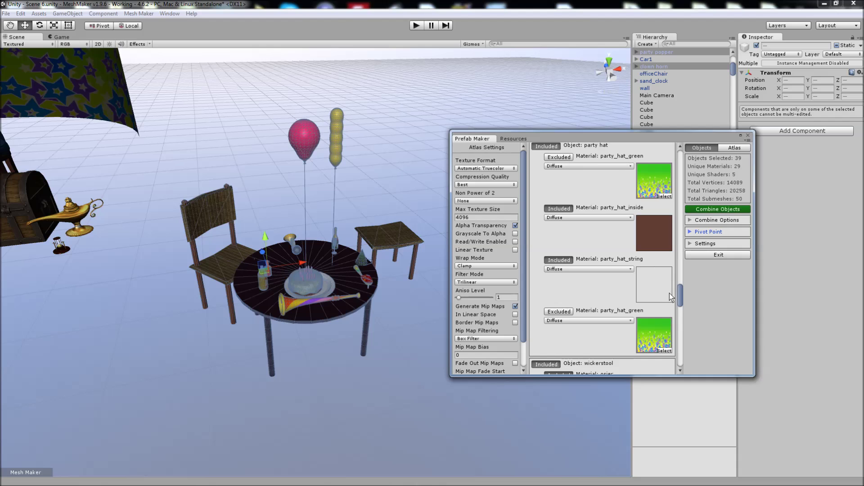
pyautogui.moveTo(678, 293); pyautogui.dragTo(674, 148)
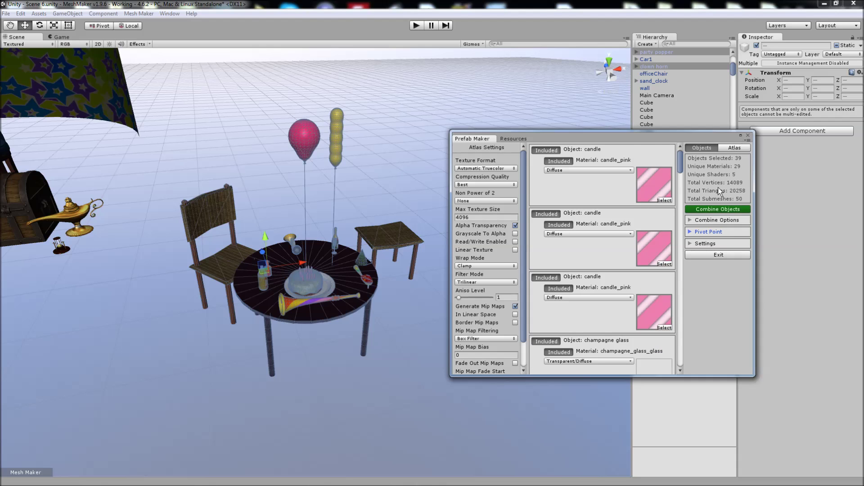
# Combine the objects into the Party Scene folder, overwriting the existing Party Scene prefab.
pyautogui.click(713, 211)
pyautogui.click(260, 186)
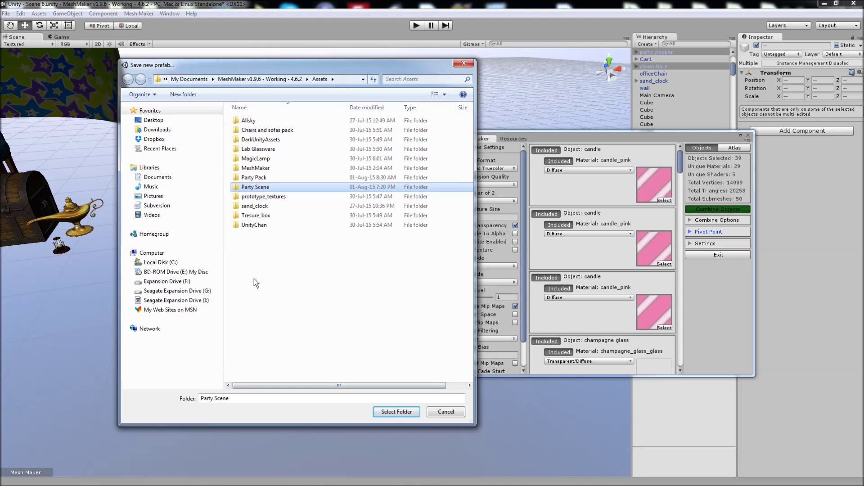
pyautogui.click(394, 412)
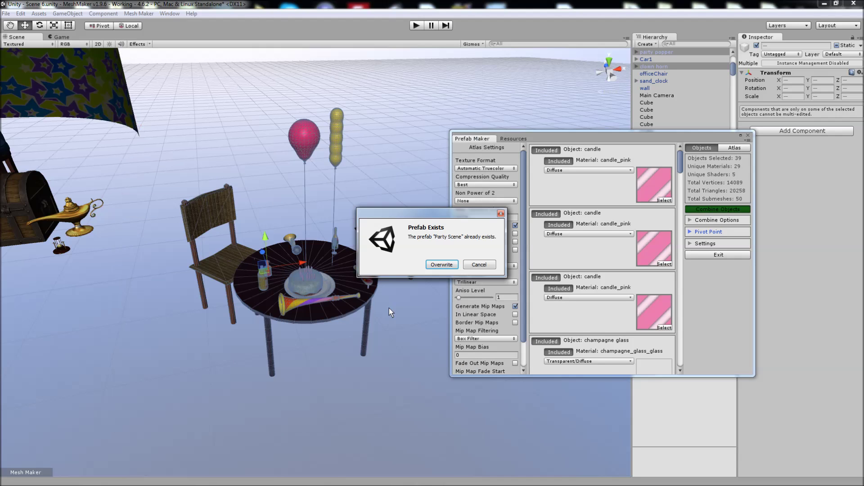
pyautogui.click(431, 265)
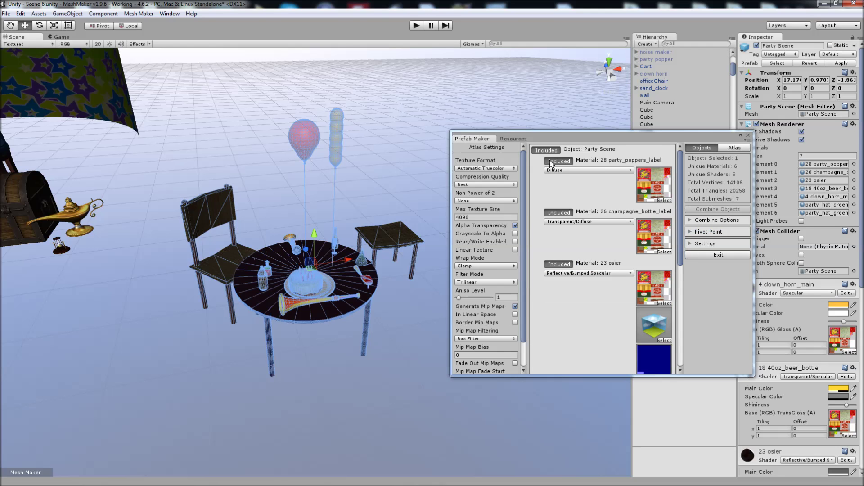
pyautogui.click(401, 187)
# Select the combined Party Scene object and lower it to Position Y 0.996.
pyautogui.scroll(5, 414, 299)
pyautogui.scroll(-10, 414, 299)
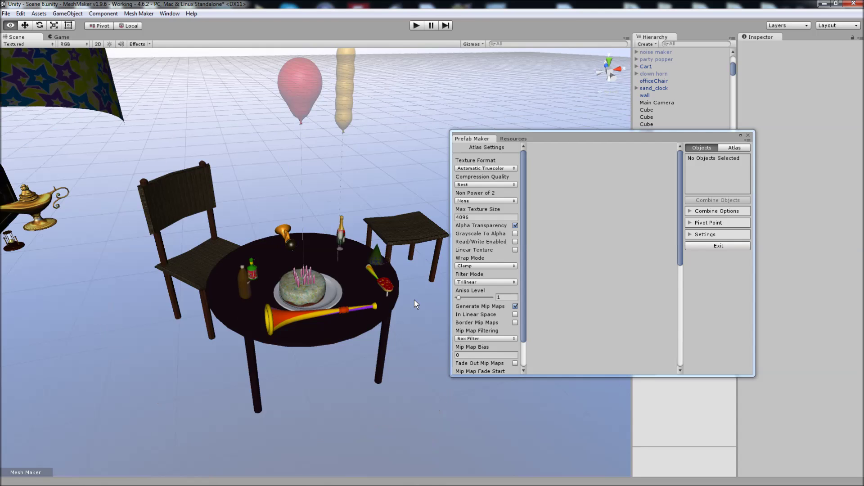
pyautogui.click(328, 279)
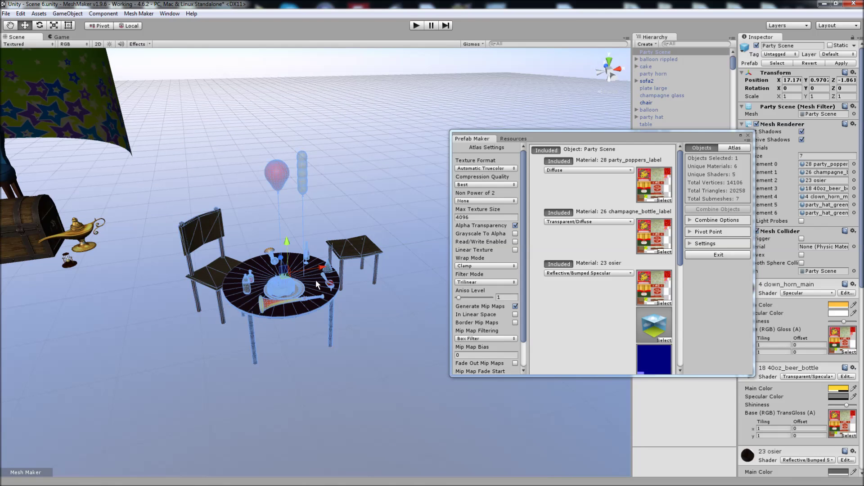
pyautogui.moveTo(303, 242); pyautogui.dragTo(307, 242)
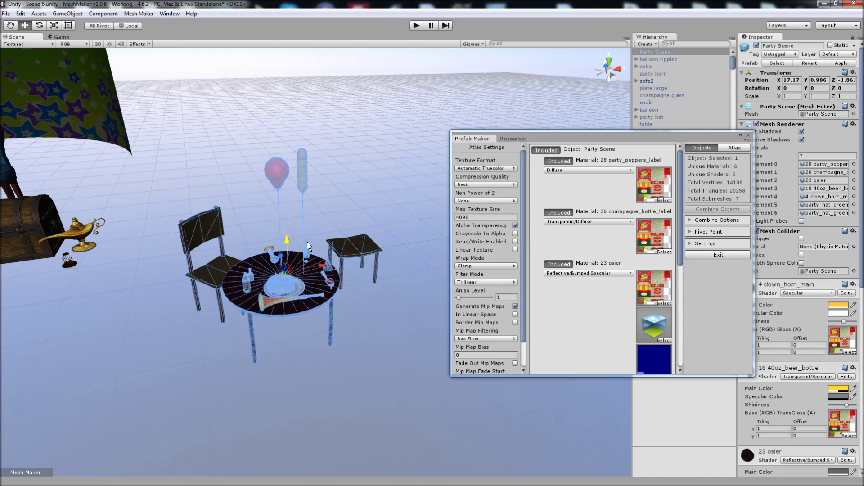
# Review the combined object's texture atlas and its six atlased materials in Prefab Maker.
pyautogui.moveTo(582, 133); pyautogui.dragTo(499, 125)
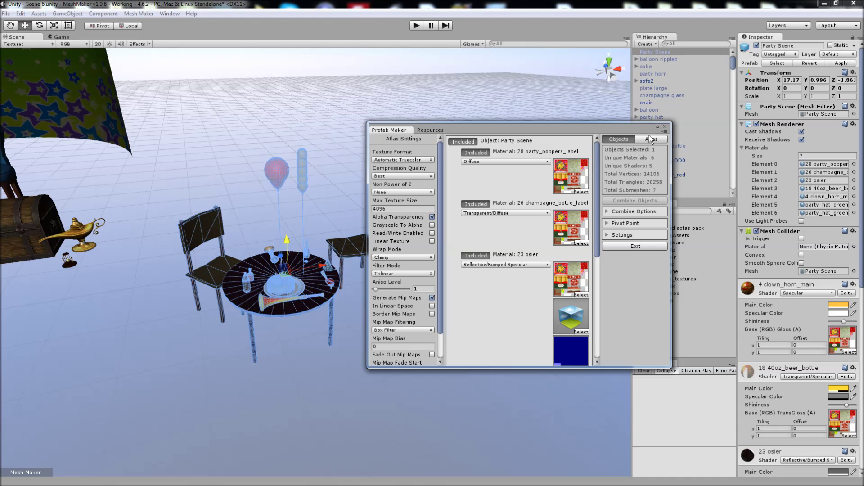
pyautogui.click(646, 139)
pyautogui.click(617, 140)
pyautogui.moveTo(595, 175); pyautogui.dragTo(596, 220)
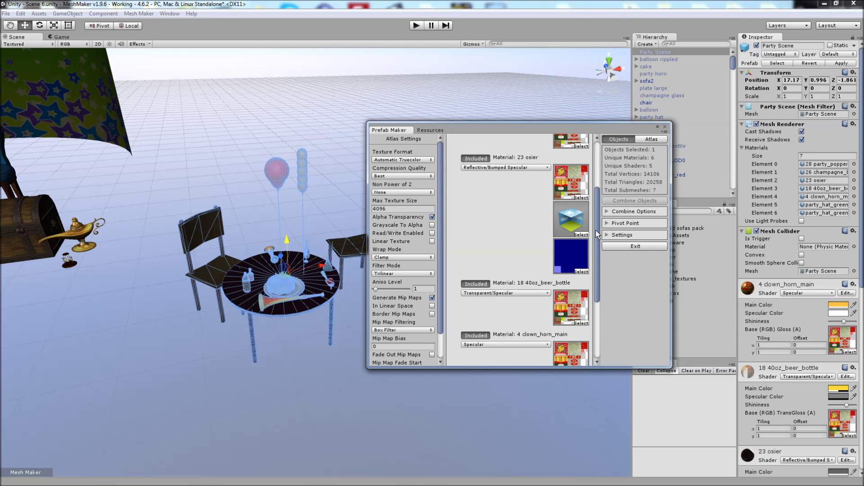
pyautogui.scroll(-3, 594, 247)
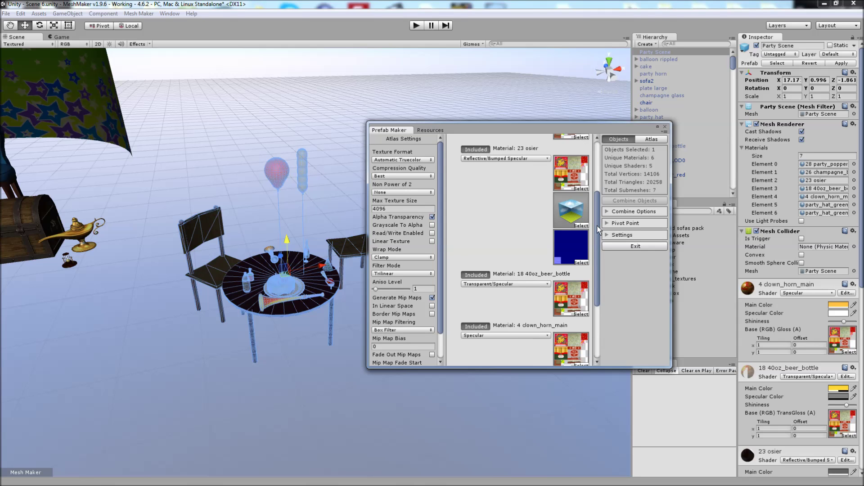
pyautogui.scroll(3, 598, 277)
pyautogui.scroll(-3, 600, 296)
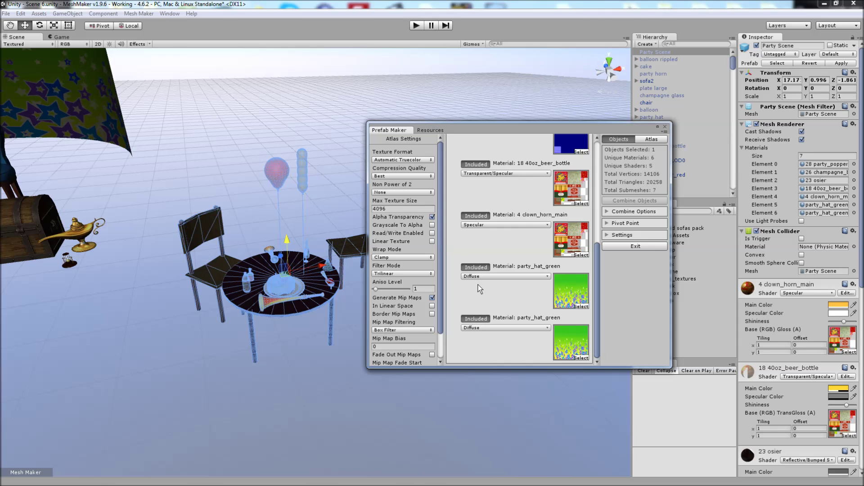
pyautogui.scroll(5, 594, 265)
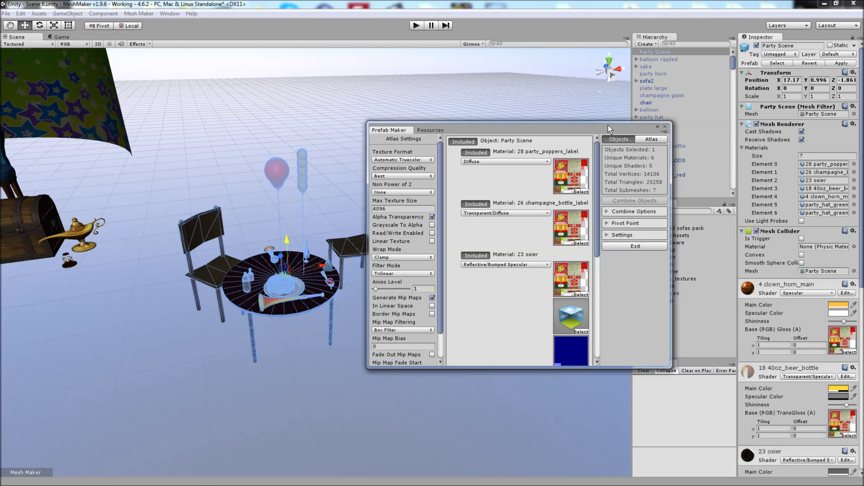
pyautogui.moveTo(579, 131); pyautogui.dragTo(519, 128)
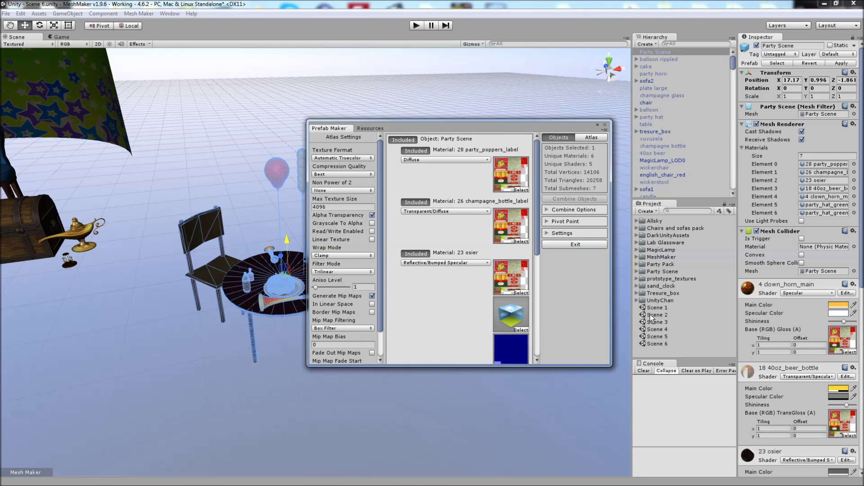
# Browse the generated Party Scene Materials, Meshes and Textures folders, selecting the combined mesh.
pyautogui.click(636, 271)
pyautogui.click(642, 278)
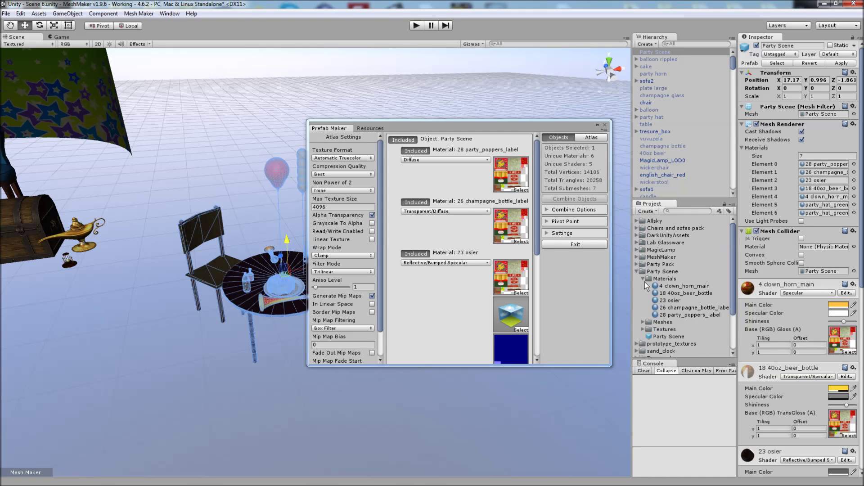
pyautogui.click(643, 279)
pyautogui.click(644, 286)
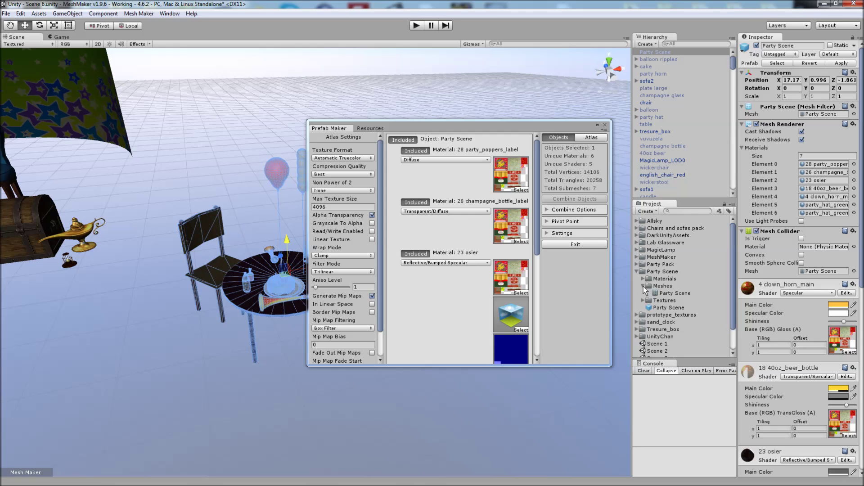
pyautogui.click(663, 294)
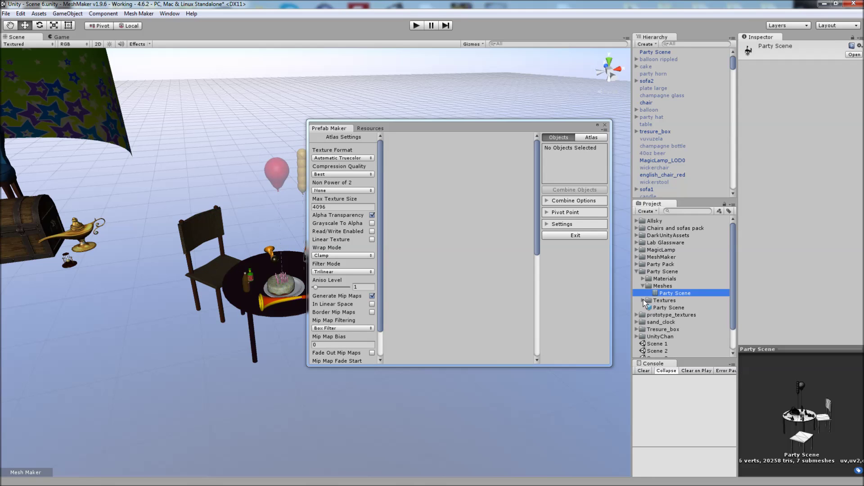
pyautogui.click(643, 300)
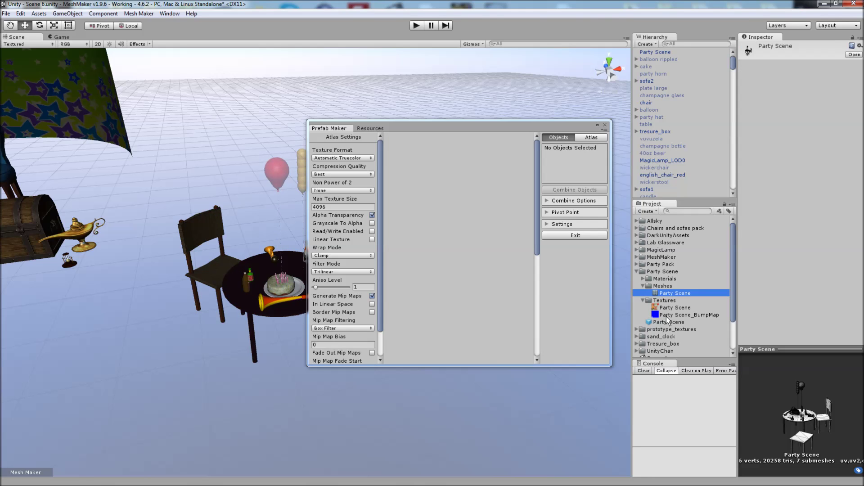
pyautogui.click(642, 301)
pyautogui.click(642, 286)
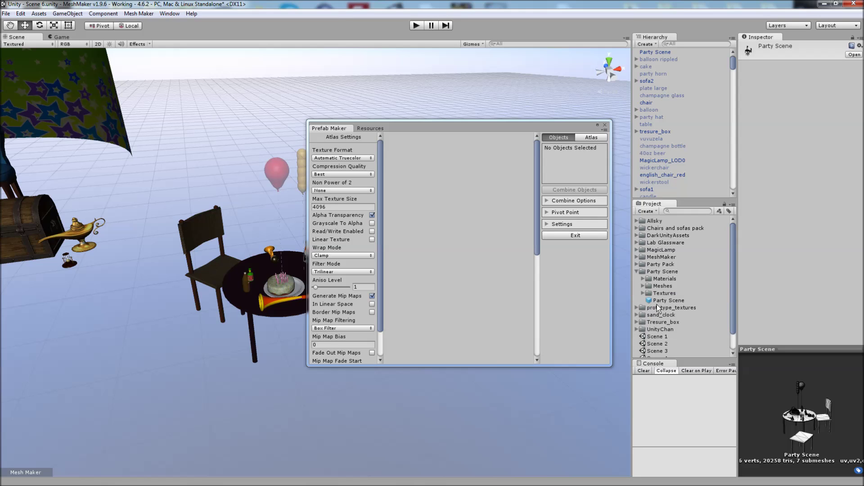
# Place two copies of the Party Scene prefab in the scene, then undo both placements.
pyautogui.moveTo(657, 301); pyautogui.dragTo(252, 194)
pyautogui.moveTo(661, 300); pyautogui.dragTo(236, 374)
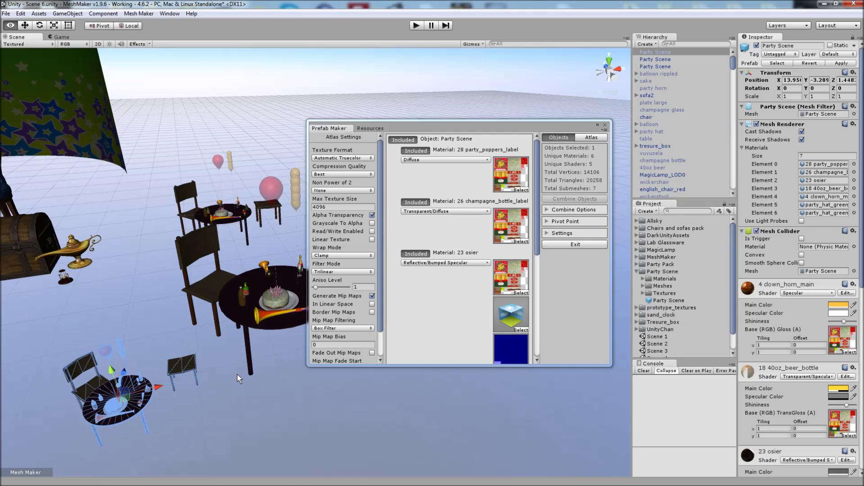
pyautogui.scroll(-5, 237, 374)
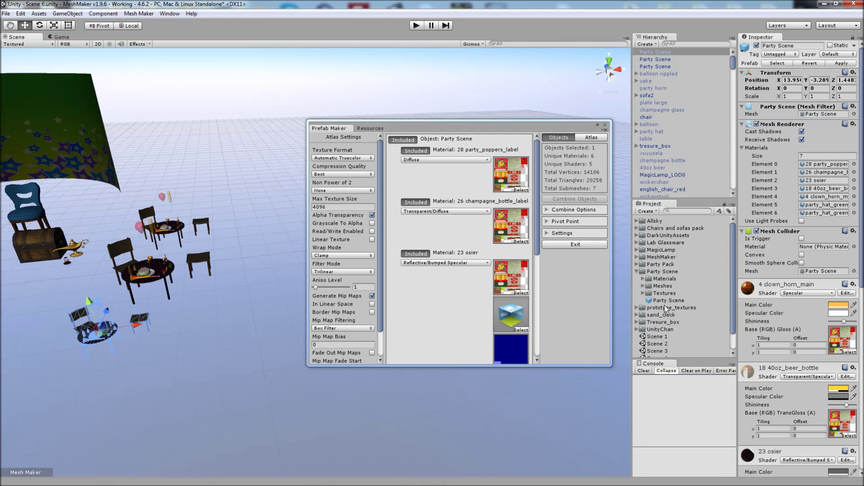
pyautogui.hotkey('ctrl', 'z')
pyautogui.hotkey('ctrl', 'z')
pyautogui.hotkey('ctrl', 'z')
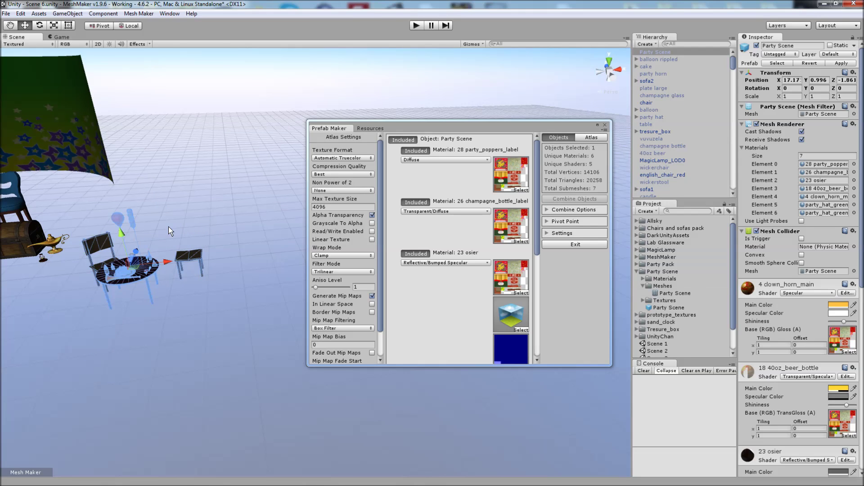
# Delete the combined Party Scene and load the balloon-to-candle objects into Prefab Maker.
pyautogui.rightClick(666, 53)
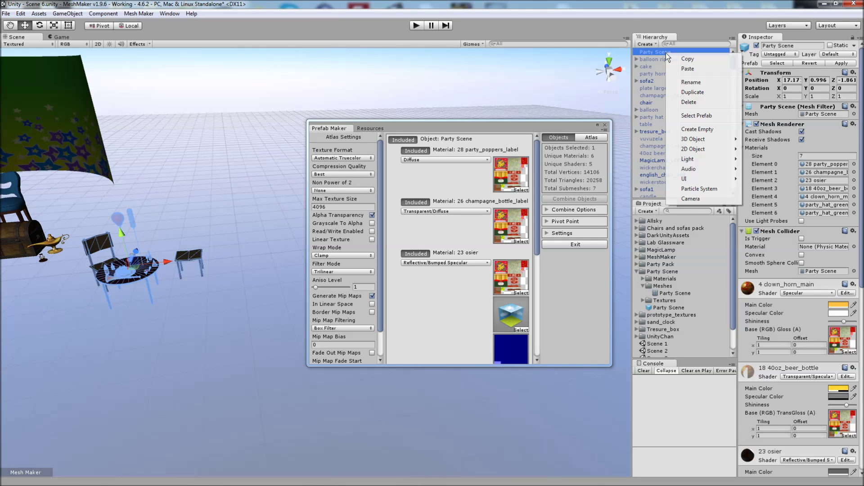
pyautogui.click(688, 102)
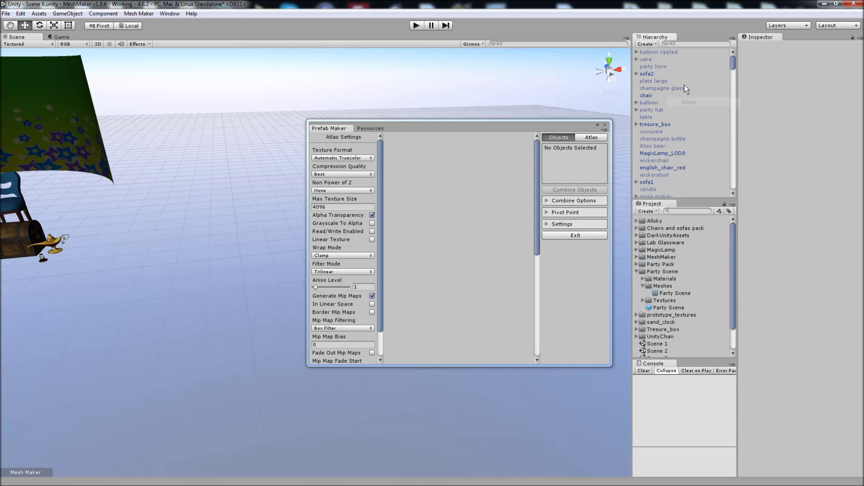
pyautogui.click(671, 53)
pyautogui.moveTo(734, 61); pyautogui.dragTo(706, 191)
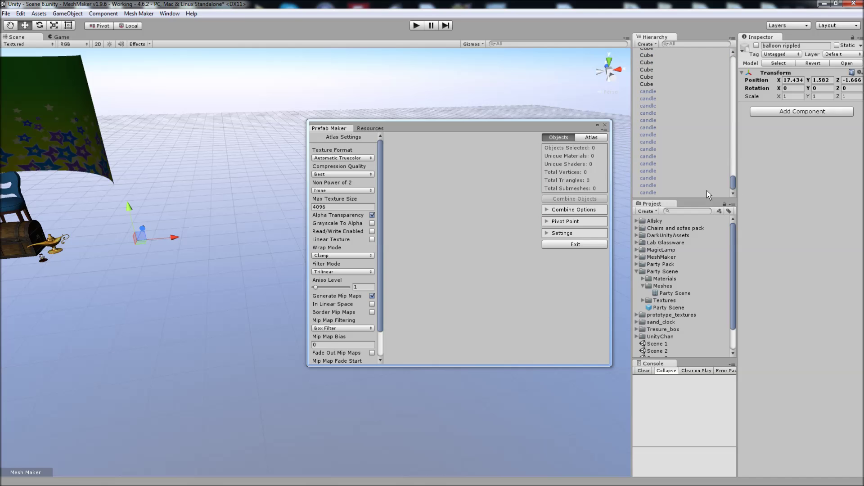
pyautogui.keyDown('shift'); pyautogui.click(653, 189); pyautogui.keyUp('shift')
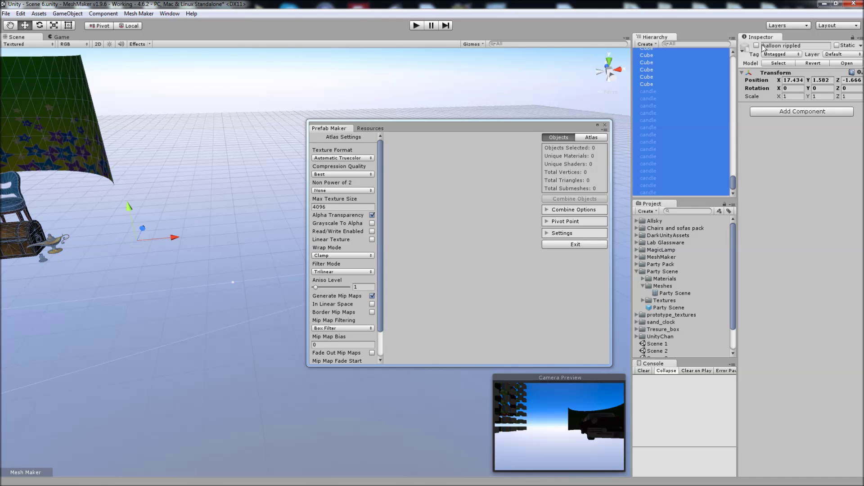
pyautogui.click(434, 174)
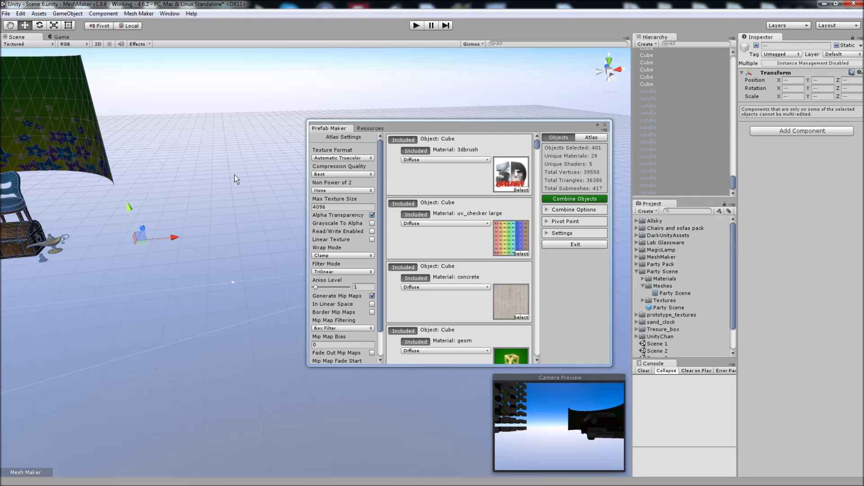
# Fly to the party table, marquee-select its 39 objects, and move the Prefab Maker window aside.
pyautogui.click(192, 190)
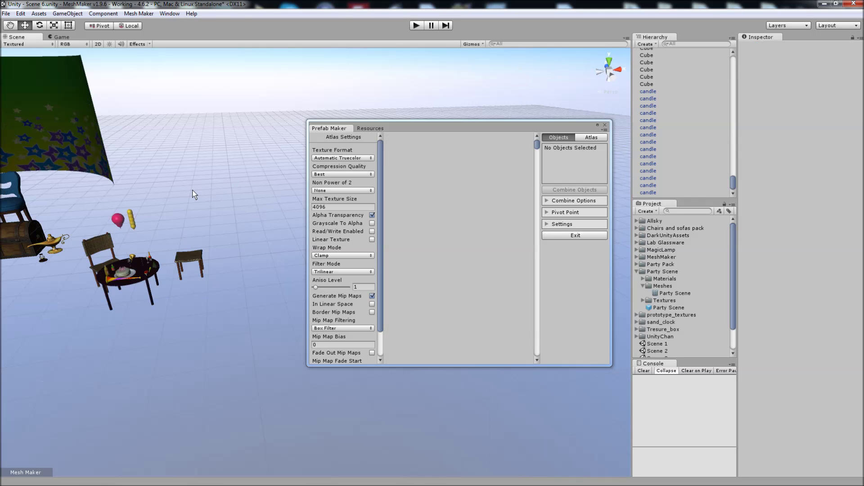
pyautogui.moveTo(193, 190); pyautogui.dragTo(96, 169, button='right')
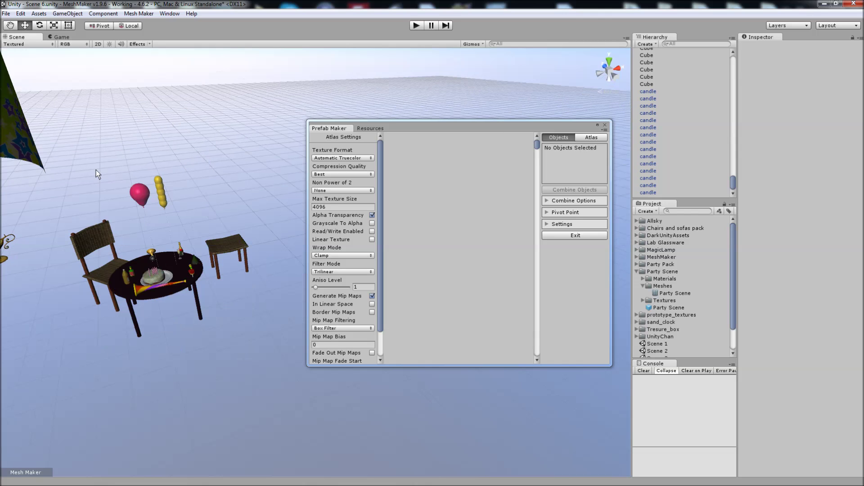
pyautogui.moveTo(62, 112); pyautogui.dragTo(274, 370)
pyautogui.moveTo(470, 124); pyautogui.dragTo(649, 141)
pyautogui.moveTo(436, 230); pyautogui.dragTo(411, 232, button='right')
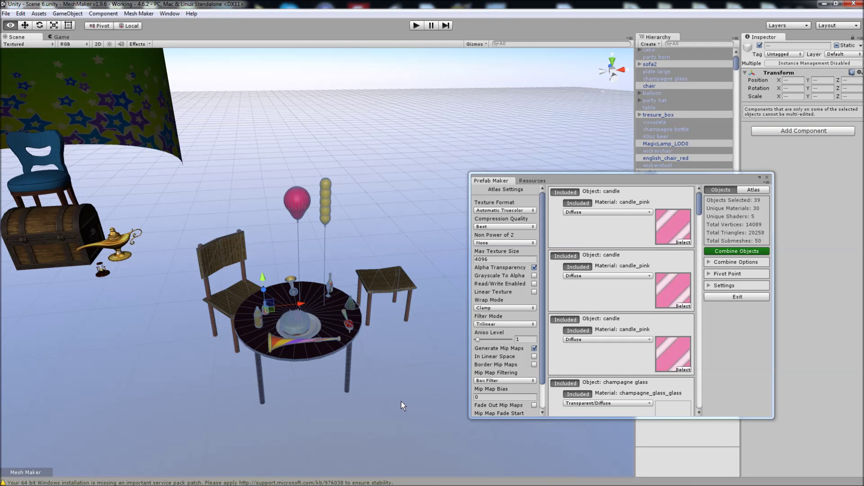
# Box-select the car and 16 room props and preview their 5168 × 5168 texture atlas.
pyautogui.press('s')
pyautogui.moveTo(401, 402)
pyautogui.mouseDown(button='right')
pyautogui.moveTo(366, 401)
pyautogui.moveTo(387, 404)
pyautogui.mouseUp(button='right')
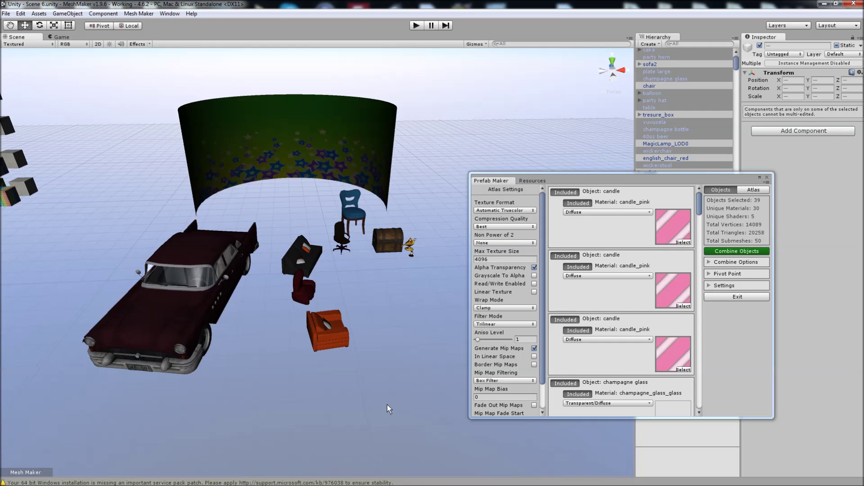
pyautogui.moveTo(83, 149); pyautogui.dragTo(420, 406)
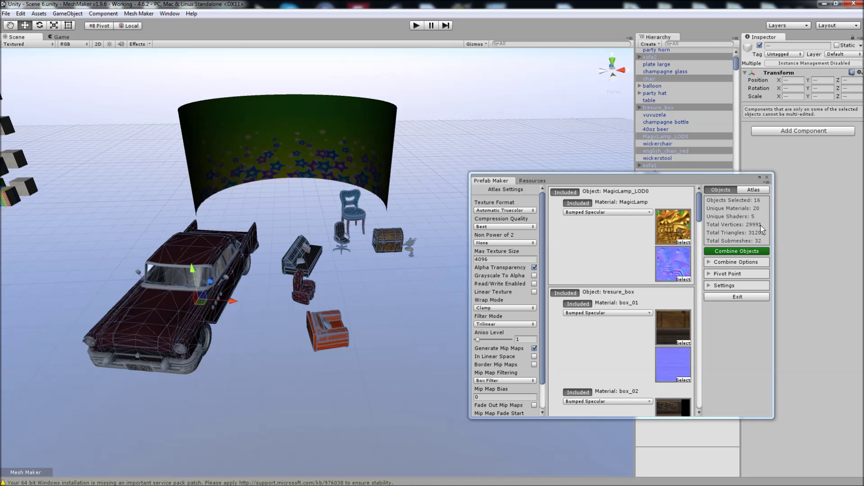
pyautogui.click(746, 190)
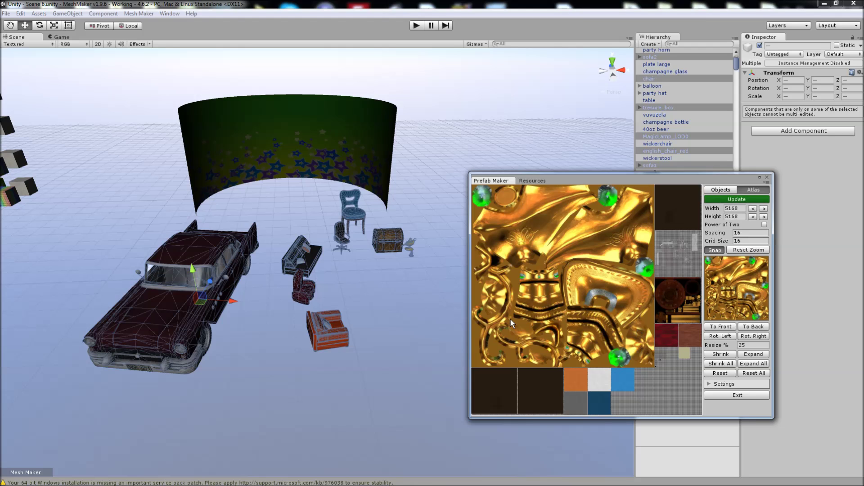
# Set the MagicLamp material to Excluded so it leaves the atlas.
pyautogui.click(717, 191)
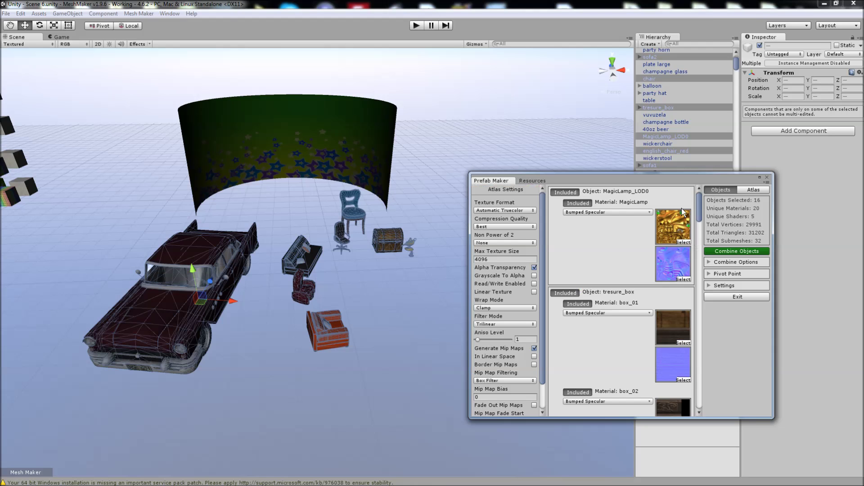
pyautogui.click(585, 203)
pyautogui.click(752, 190)
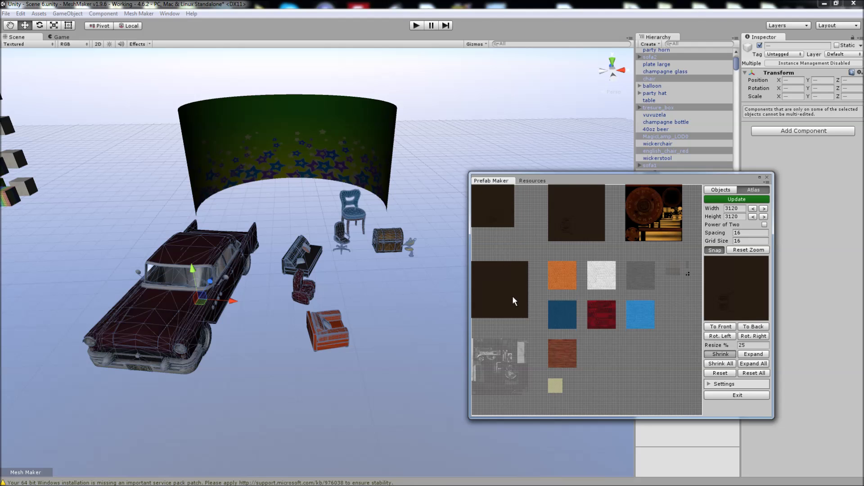
# Shrink the clock and grey machine textures and repack the atlas to 1792 × 1792.
pyautogui.click(720, 355)
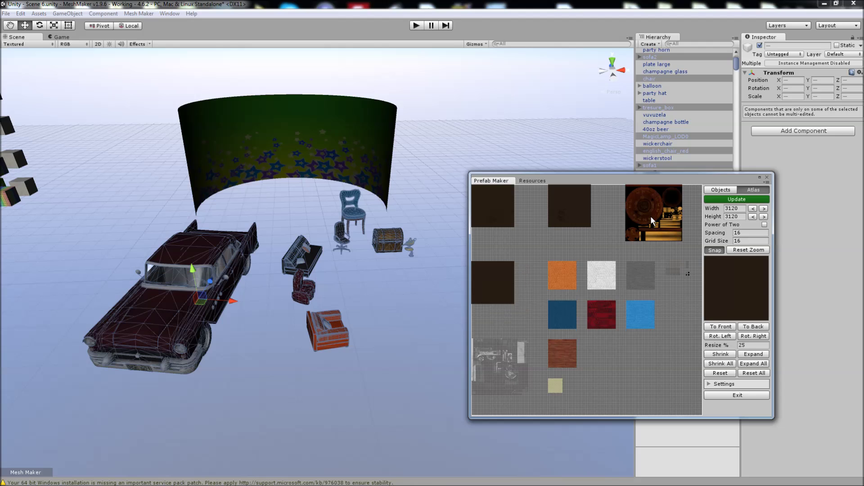
pyautogui.click(721, 355)
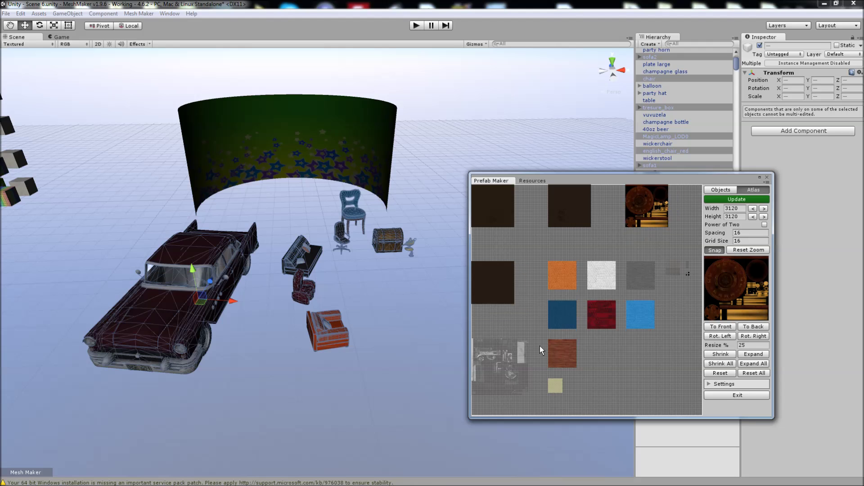
pyautogui.click(517, 366)
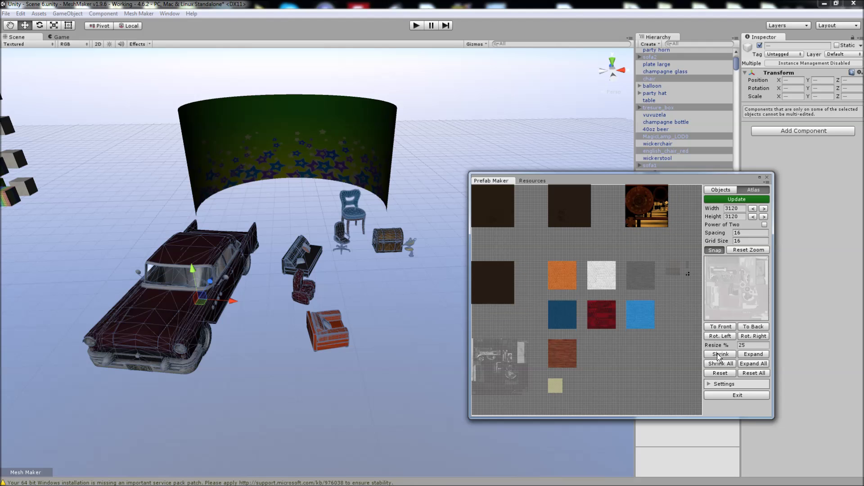
pyautogui.click(720, 355)
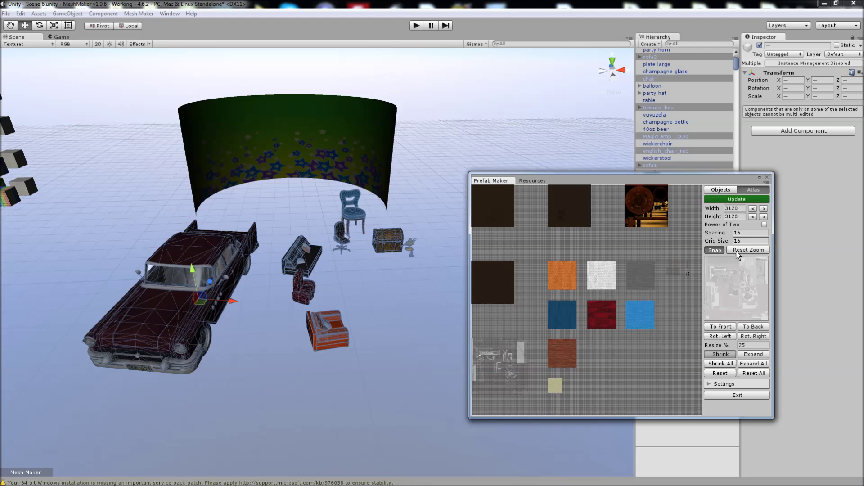
pyautogui.click(729, 201)
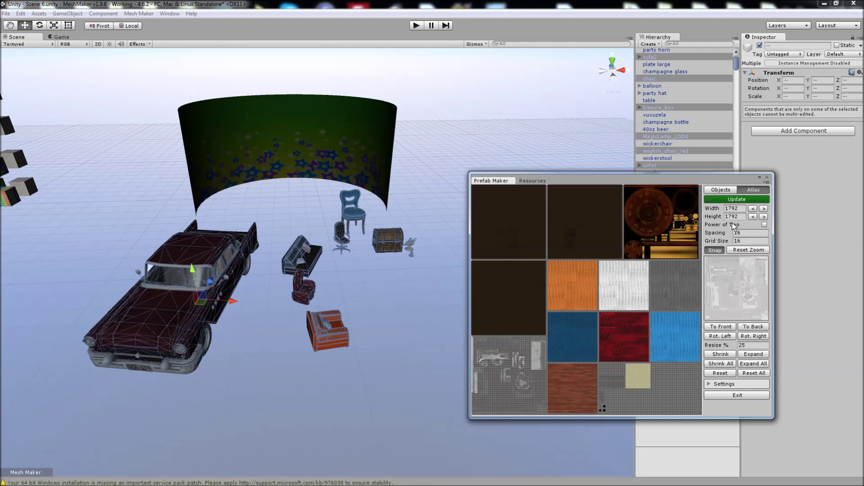
pyautogui.click(721, 190)
# Combine the 16 props, saving the prefab into a new 'New Scene' folder under Assets.
pyautogui.press('Right')
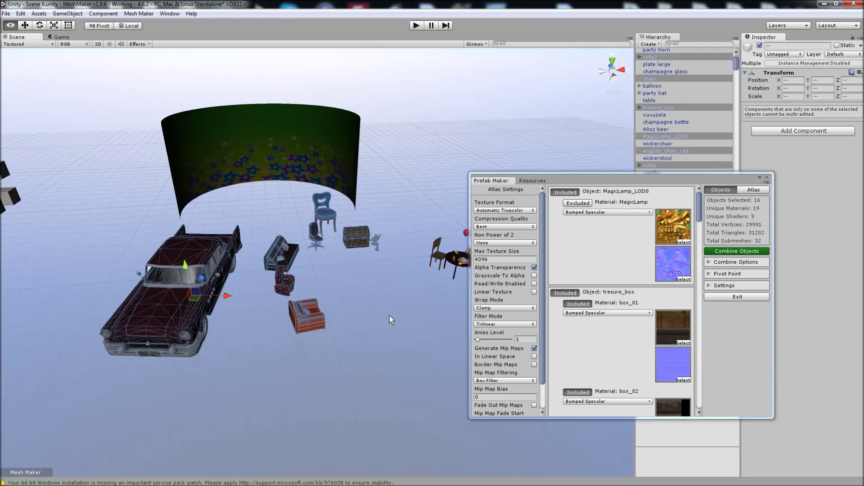
pyautogui.click(728, 252)
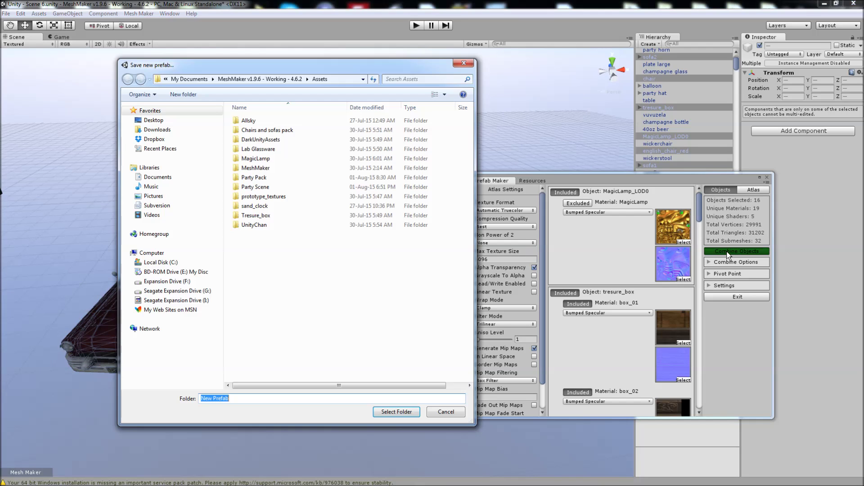
pyautogui.rightClick(260, 274)
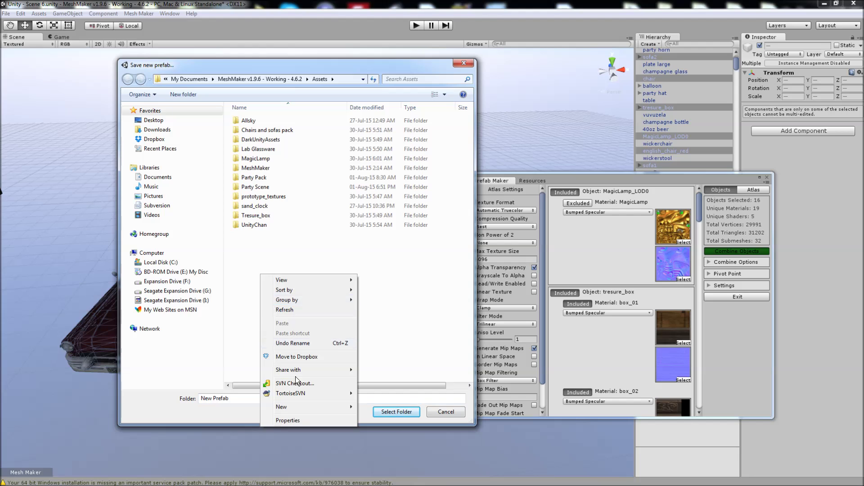
pyautogui.moveTo(300, 407)
pyautogui.click(378, 194)
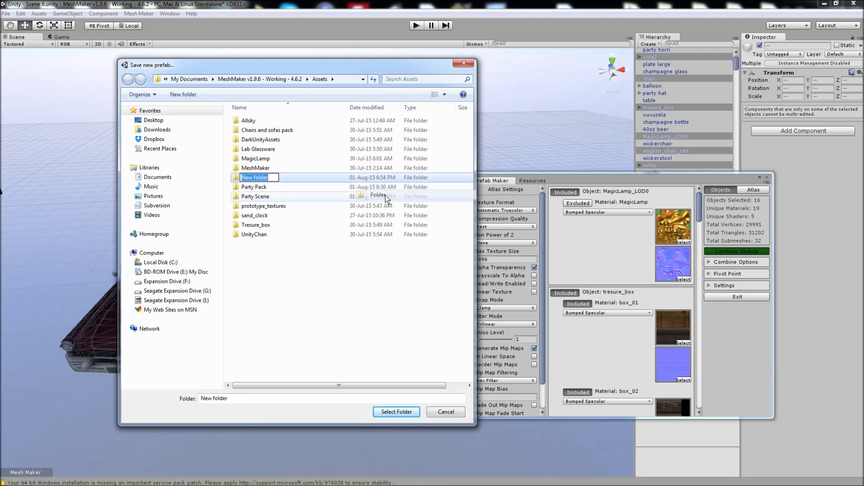
pyautogui.write('New Scene')
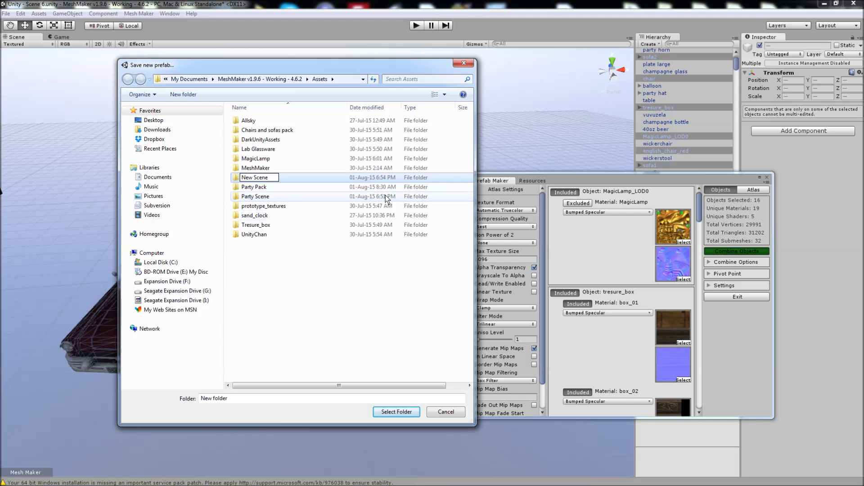
pyautogui.press('Return')
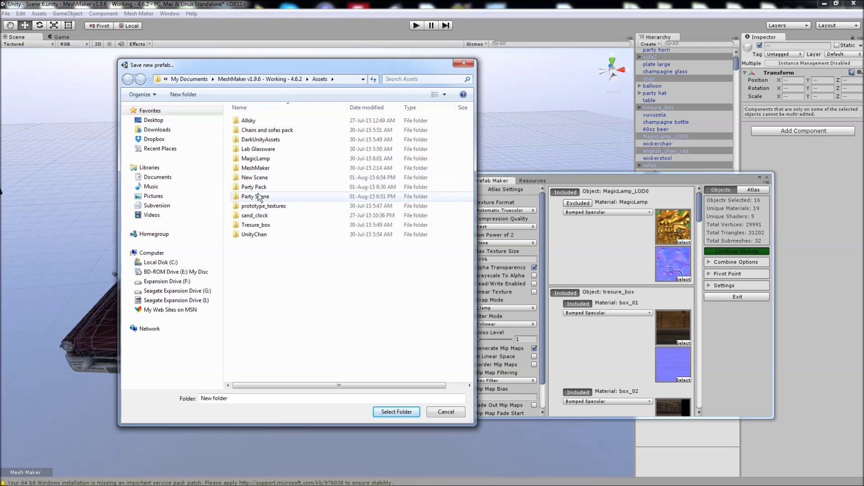
pyautogui.click(400, 410)
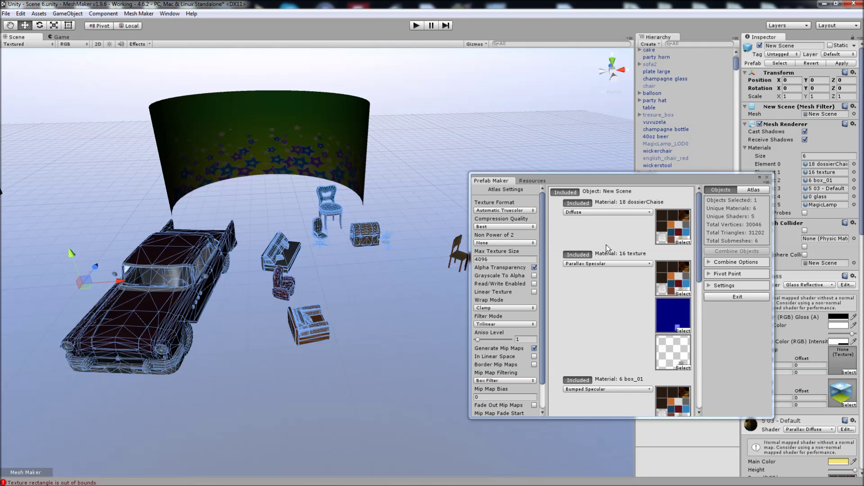
# Deselect and reselect the combined New Scene object to view its six materials.
pyautogui.click(393, 333)
pyautogui.click(301, 326)
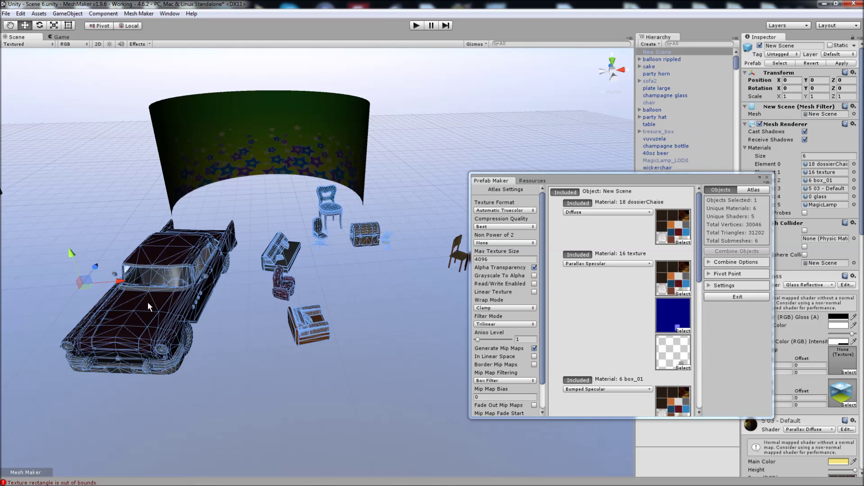
# Lower the New Scene object slightly and marquee-select the entire 384-cube grid.
pyautogui.moveTo(68, 268); pyautogui.dragTo(70, 271)
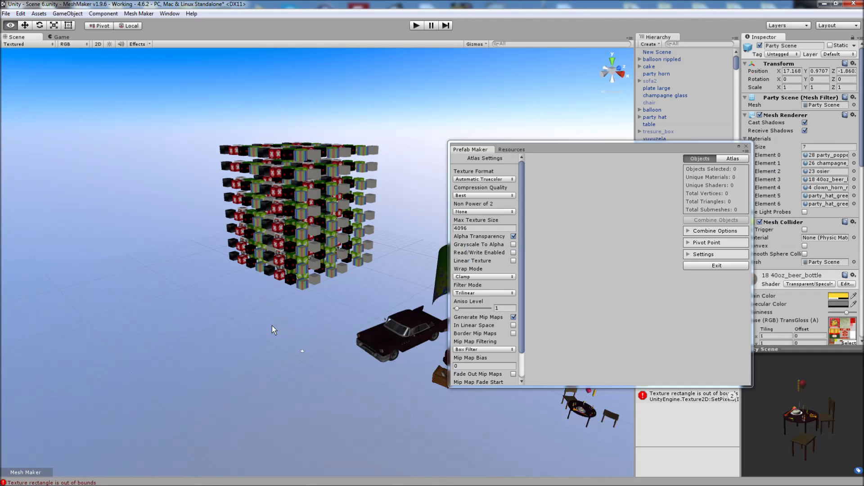
pyautogui.moveTo(36, 79); pyautogui.dragTo(254, 293)
pyautogui.moveTo(349, 376); pyautogui.dragTo(360, 382)
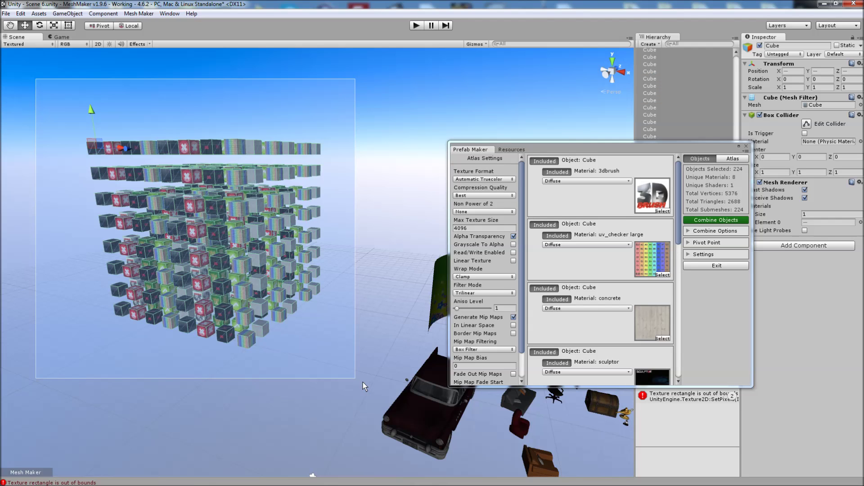
pyautogui.moveTo(57, 89); pyautogui.dragTo(375, 390)
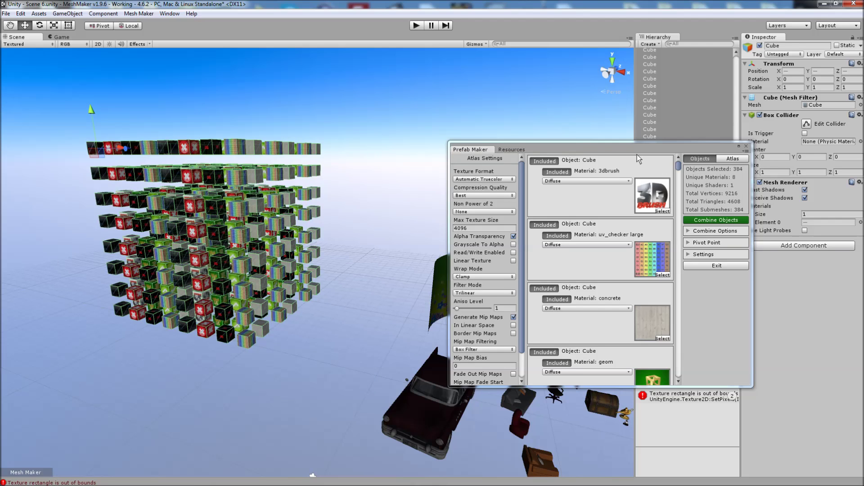
# Reposition Prefab Maker, orbit closer to the cube grid, and start combining the 384 cubes.
pyautogui.moveTo(636, 150); pyautogui.dragTo(583, 137)
pyautogui.scroll(-3, 625, 152)
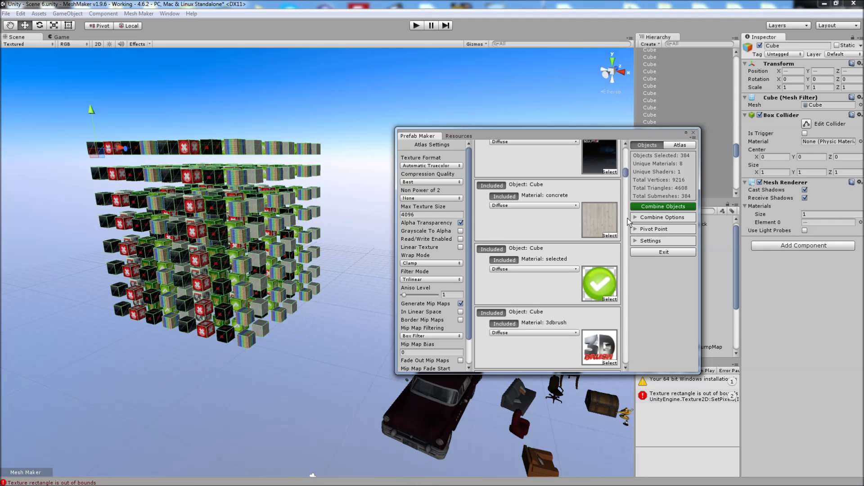
pyautogui.scroll(-2, 627, 218)
pyautogui.scroll(5, 627, 147)
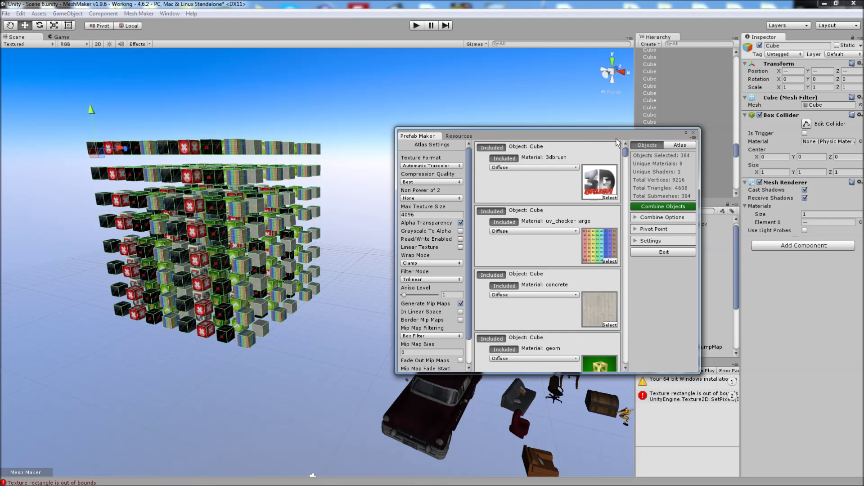
pyautogui.moveTo(617, 138); pyautogui.dragTo(580, 147)
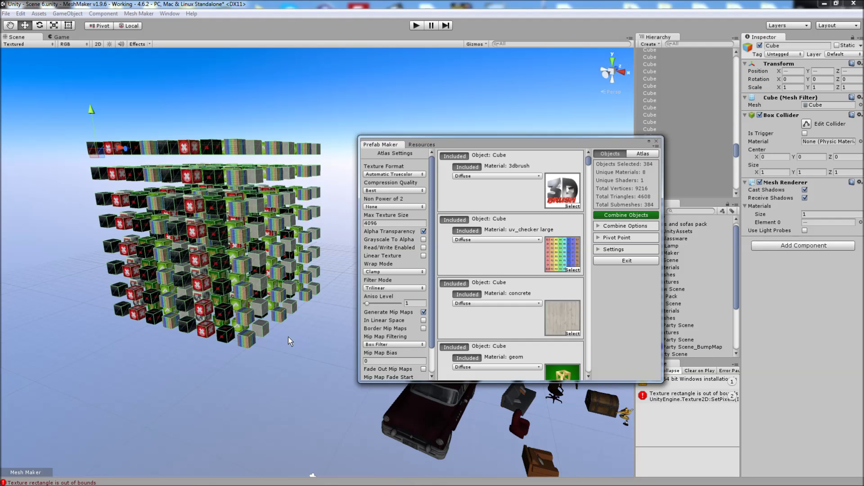
pyautogui.keyDown('alt'); pyautogui.moveTo(288, 337); pyautogui.dragTo(303, 388); pyautogui.keyUp('alt')
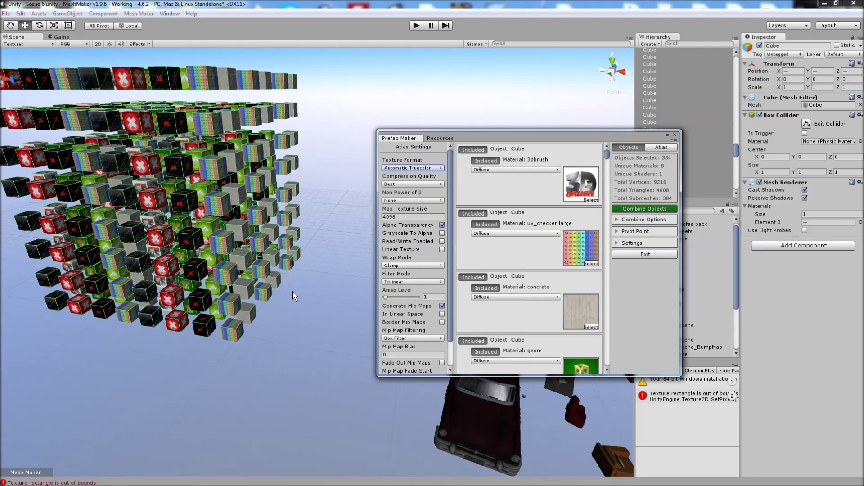
pyautogui.moveTo(292, 292)
pyautogui.keyDown('alt'); pyautogui.mouseDown()
pyautogui.moveTo(269, 277)
pyautogui.moveTo(282, 284)
pyautogui.mouseUp(); pyautogui.keyUp('alt')
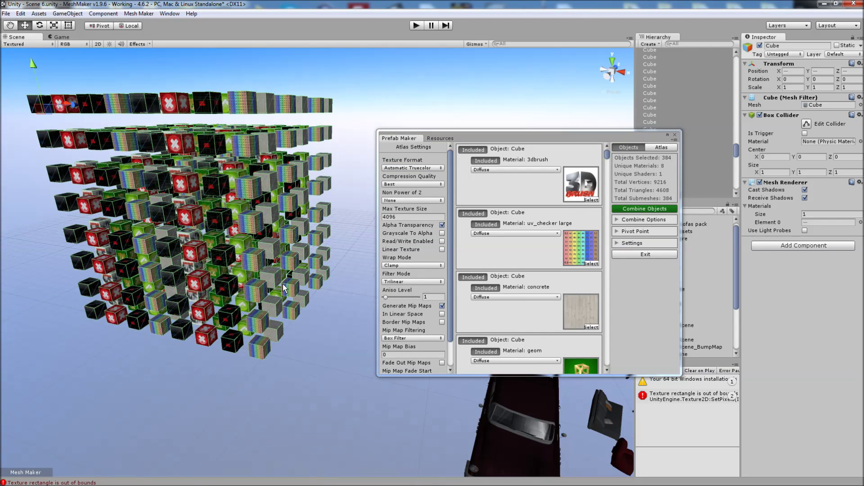
pyautogui.click(638, 209)
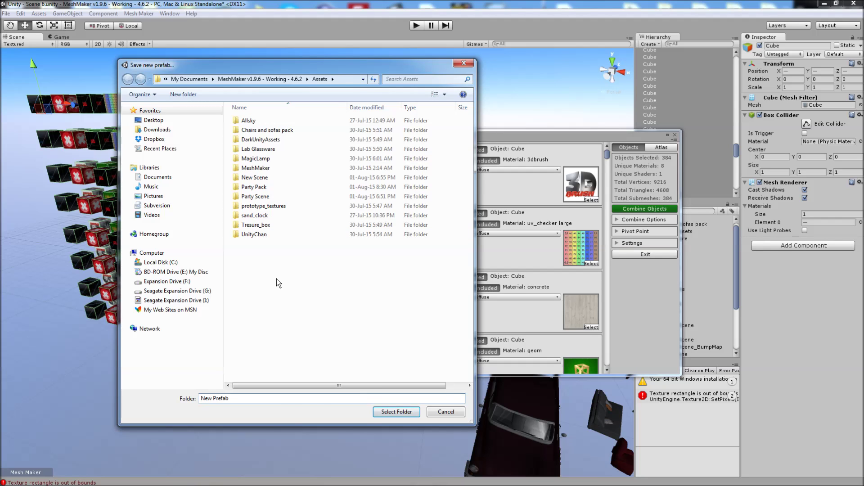
# Save the combined cubes into a new 'Boxes' folder, yielding one Boxes object with one material.
pyautogui.rightClick(276, 279)
pyautogui.moveTo(313, 414)
pyautogui.click(412, 199)
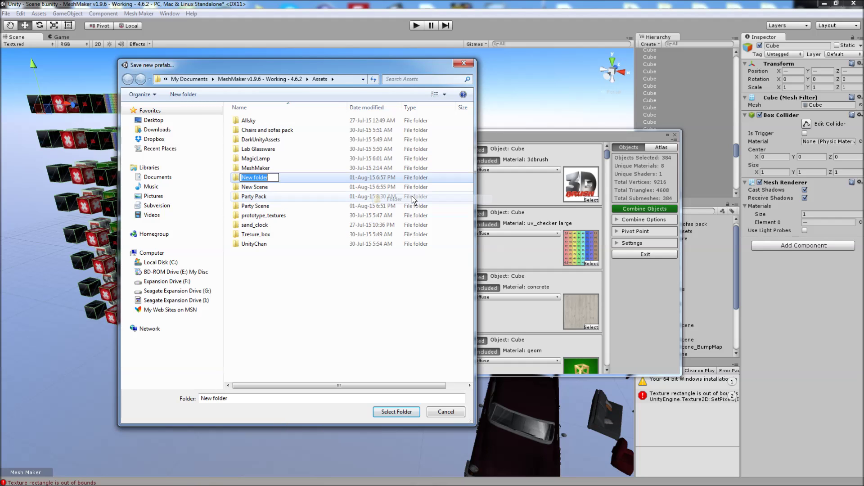
pyautogui.write('Boxe')
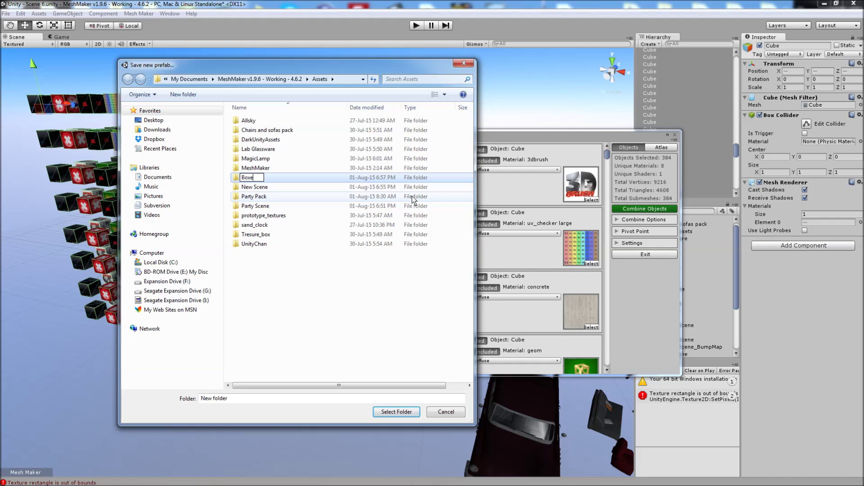
pyautogui.write('s')
pyautogui.click(293, 283)
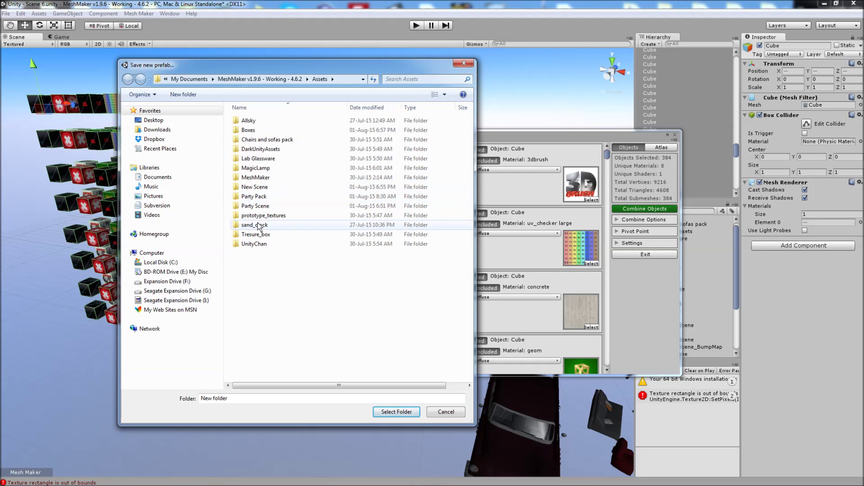
pyautogui.click(249, 130)
pyautogui.click(395, 411)
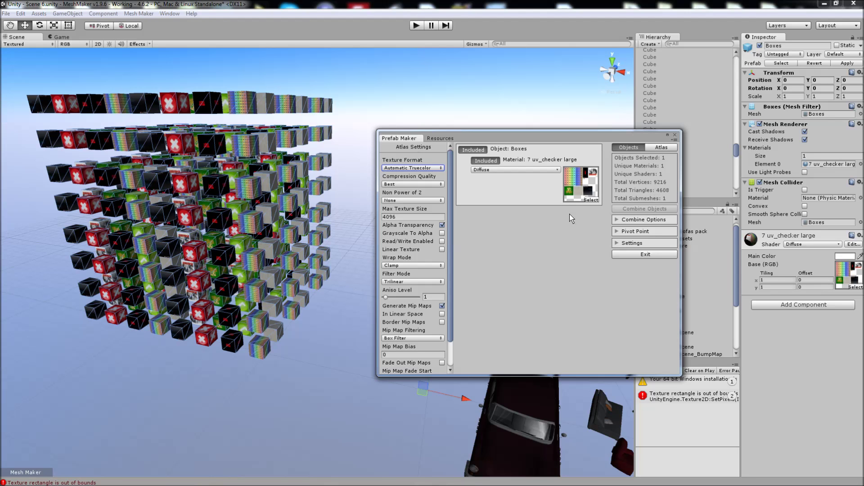
pyautogui.keyDown('alt'); pyautogui.moveTo(342, 342); pyautogui.dragTo(312, 311); pyautogui.keyUp('alt')
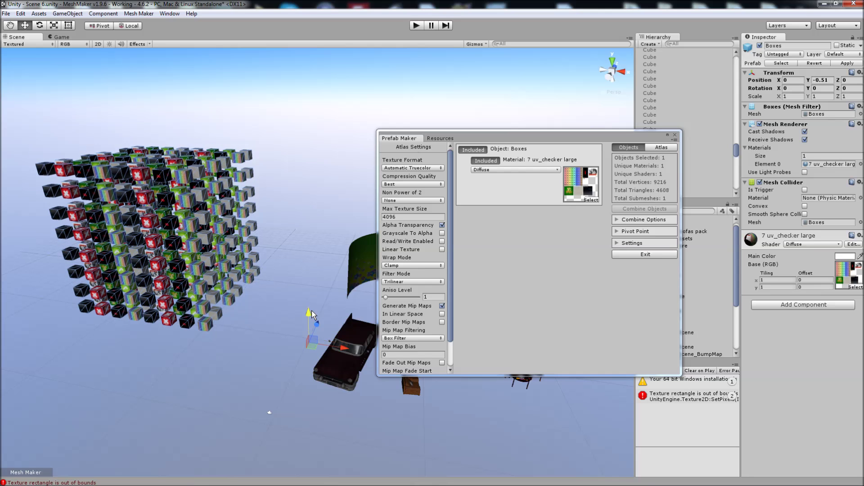
# Collapse New Scene and expand the Boxes folder to show its generated assets.
pyautogui.moveTo(601, 135); pyautogui.dragTo(498, 158)
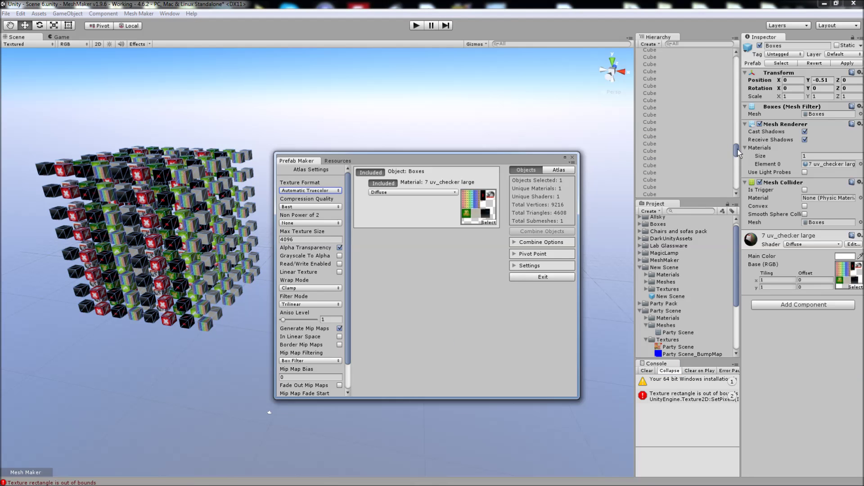
pyautogui.moveTo(737, 150); pyautogui.dragTo(723, 200)
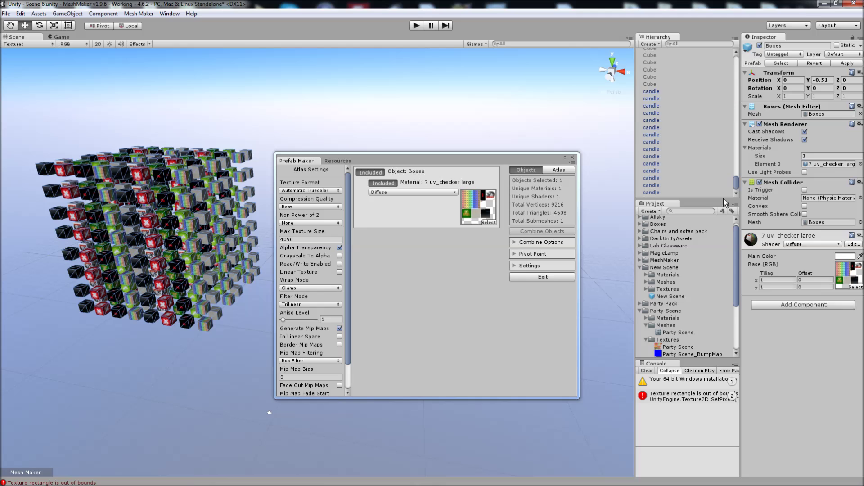
pyautogui.click(640, 267)
pyautogui.click(640, 224)
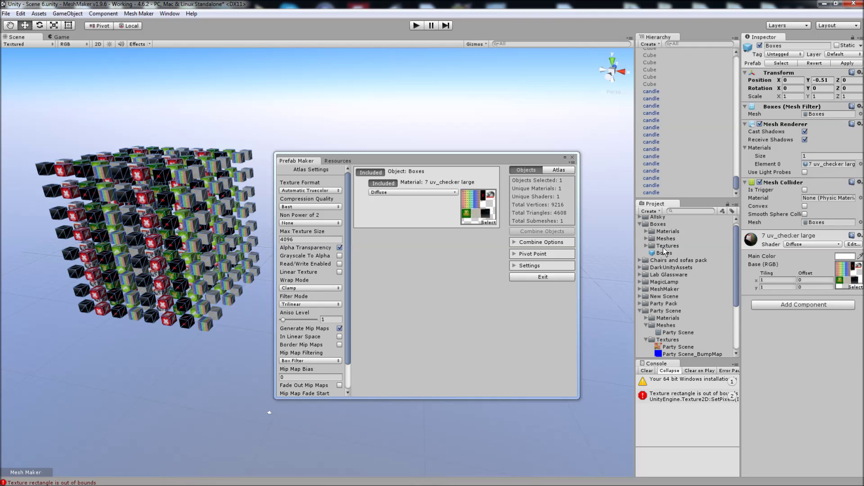
pyautogui.keyDown('alt'); pyautogui.moveTo(270, 184); pyautogui.dragTo(186, 267); pyautogui.keyUp('alt')
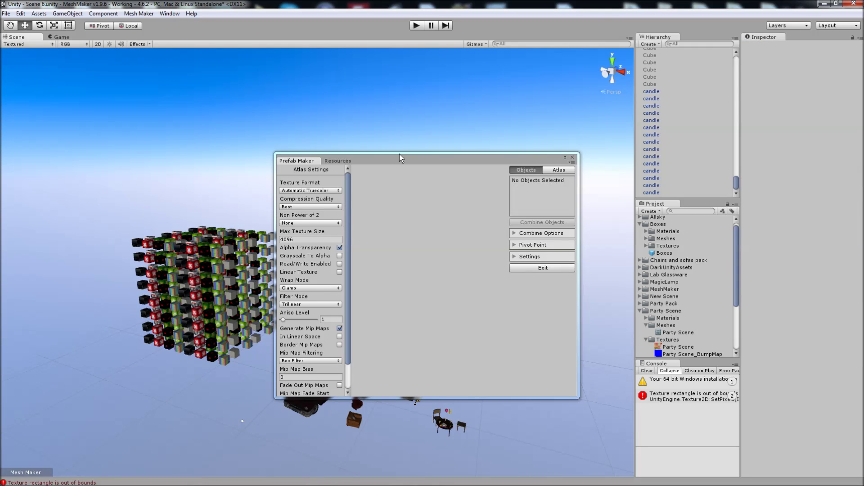
pyautogui.moveTo(401, 155); pyautogui.dragTo(498, 140)
# Expand Combine Options and set the Collider Type to Box.
pyautogui.click(611, 219)
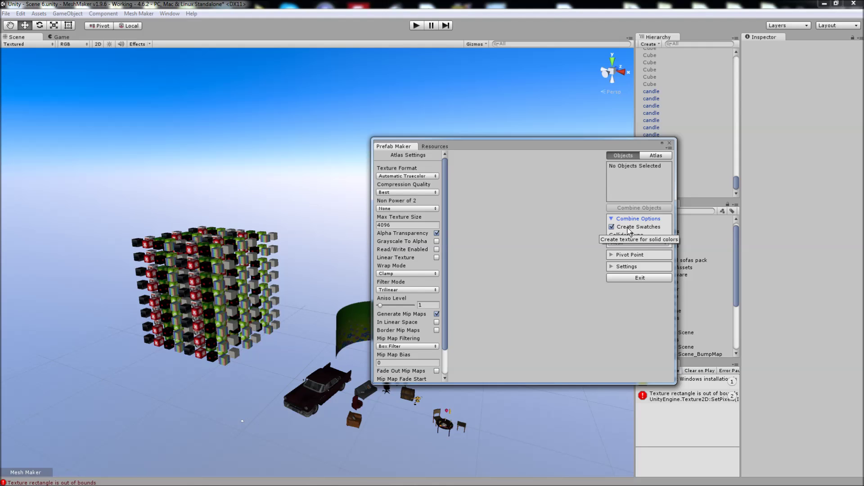
pyautogui.keyDown('alt'); pyautogui.moveTo(287, 328); pyautogui.dragTo(304, 389); pyautogui.keyUp('alt')
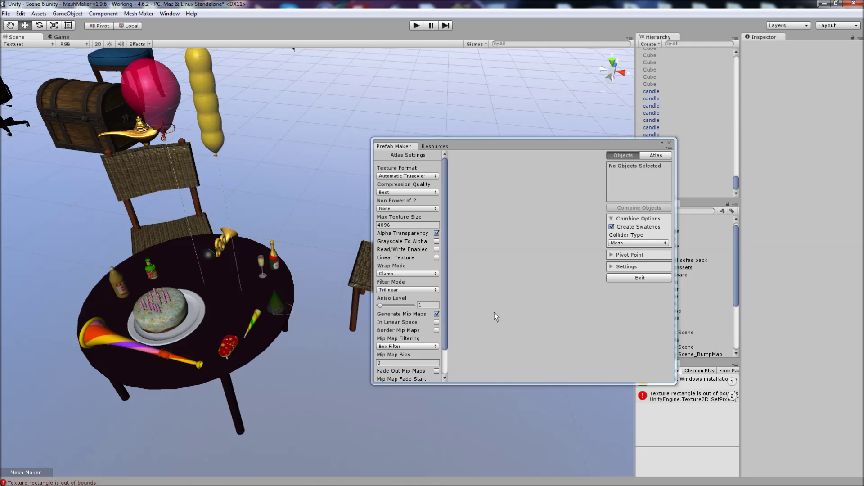
pyautogui.click(629, 244)
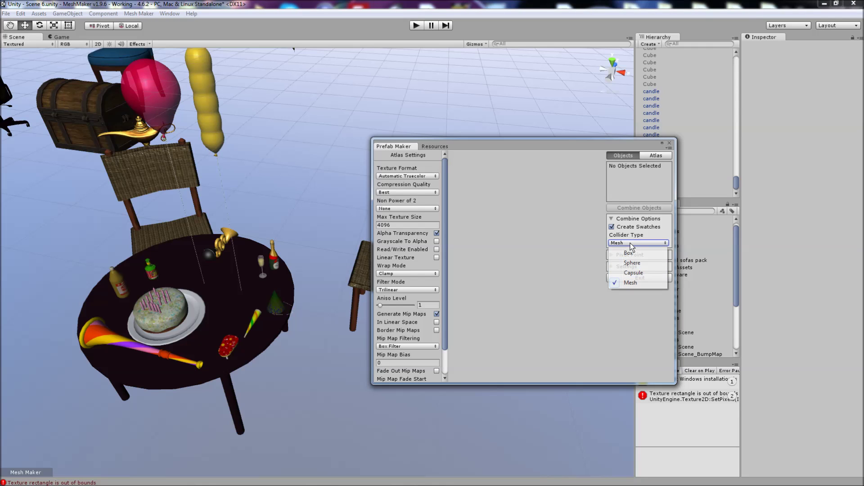
pyautogui.click(630, 252)
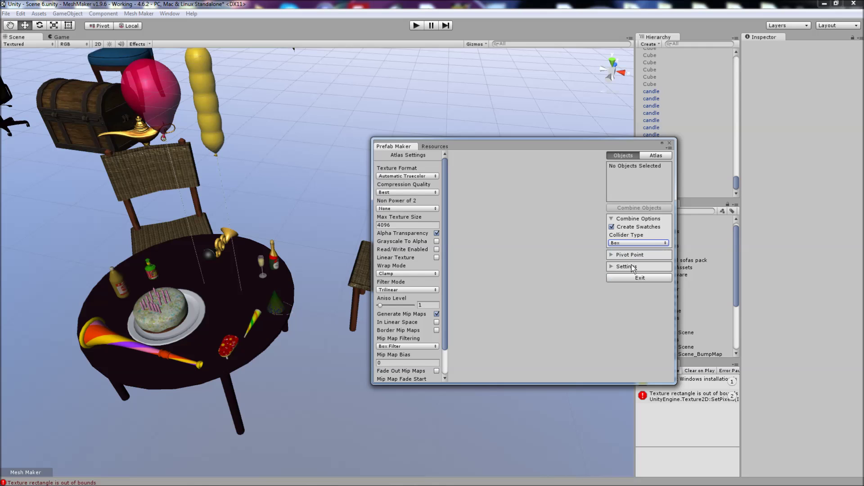
# Expand the Pivot Point and Settings sections, then load Prefab Maker's default settings.
pyautogui.click(611, 254)
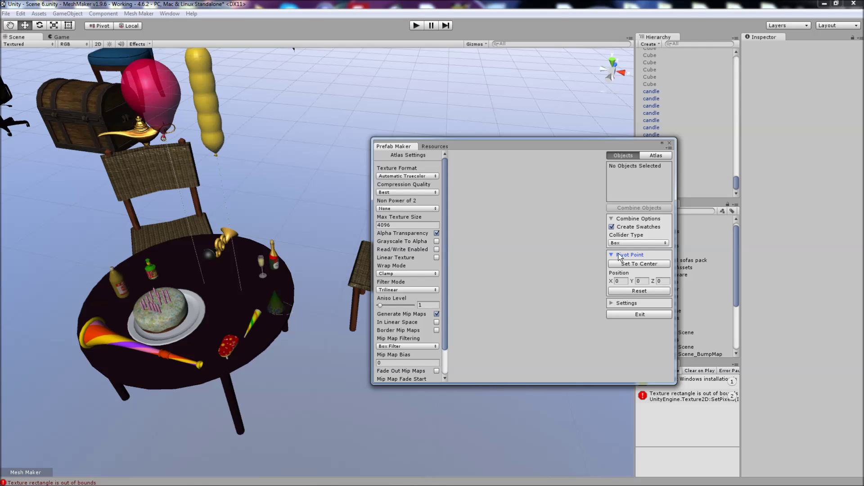
pyautogui.click(610, 304)
pyautogui.click(611, 304)
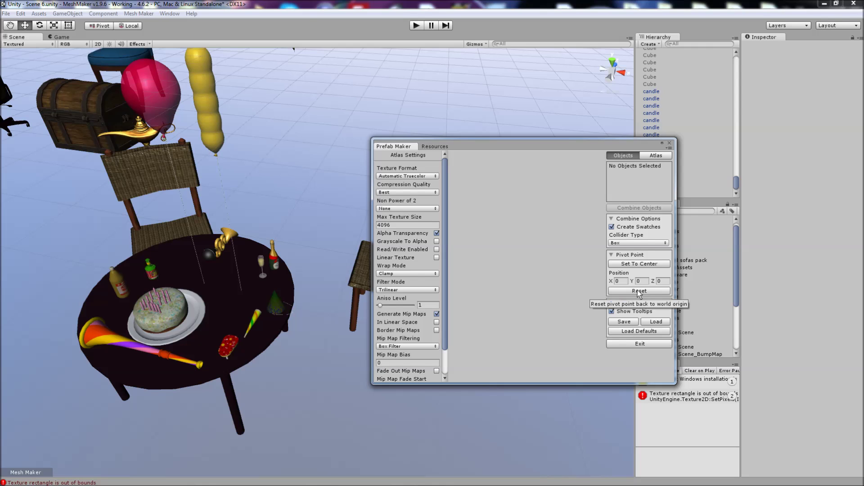
pyautogui.click(633, 332)
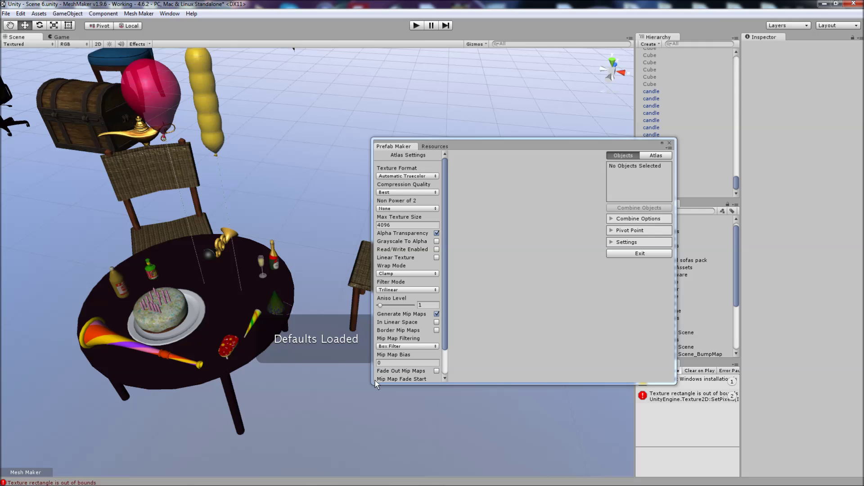
pyautogui.moveTo(395, 438); pyautogui.dragTo(425, 433, button='right')
pyautogui.moveTo(528, 145); pyautogui.dragTo(485, 137)
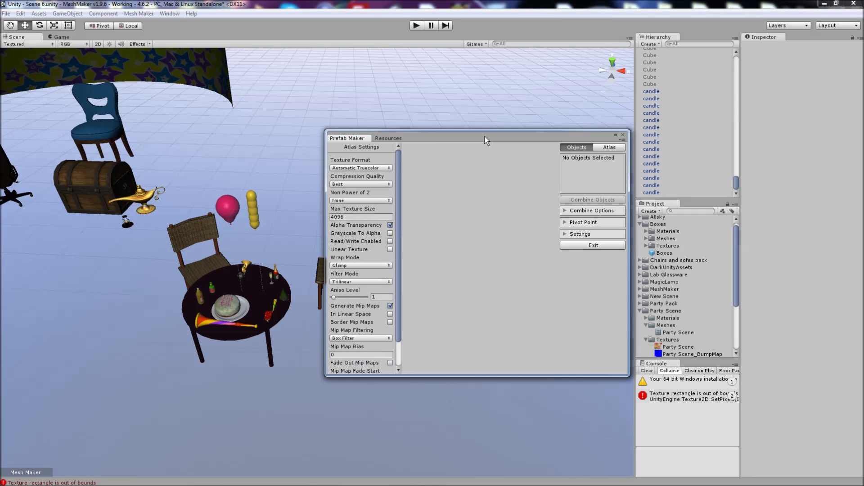